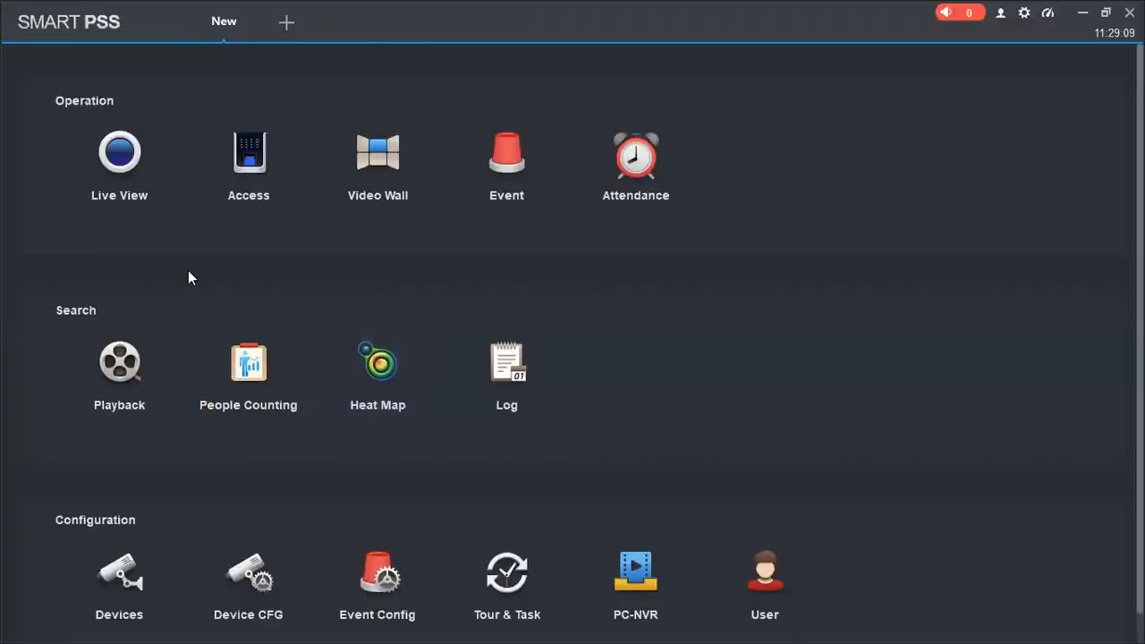
Open four separate Live View screens, try to open a fifth, and return to the New page
click(136, 161)
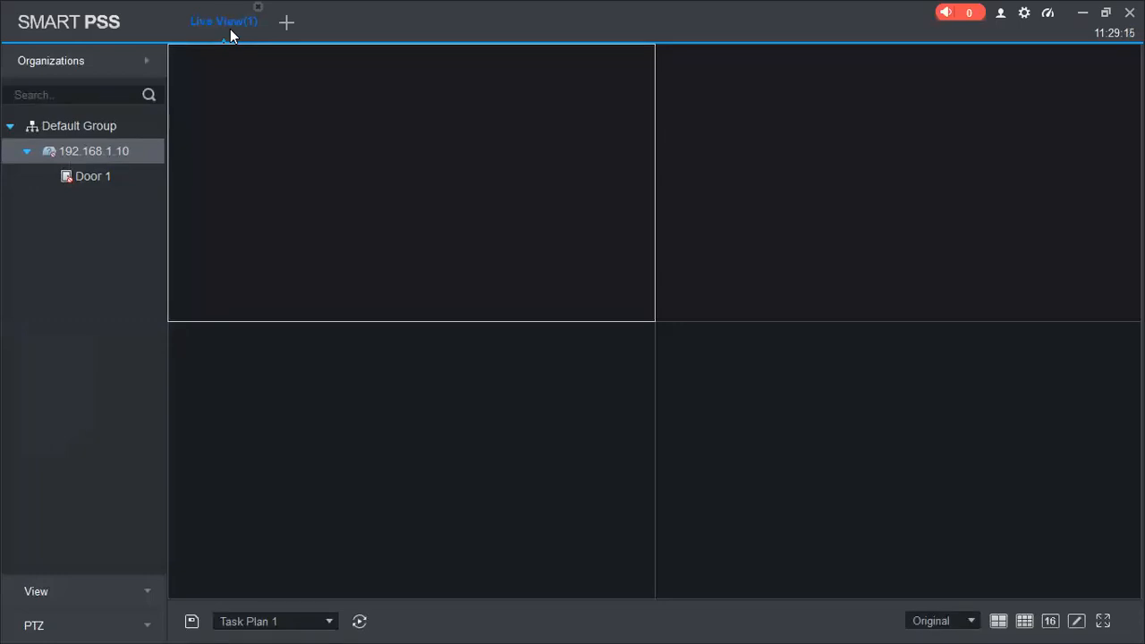
click(286, 22)
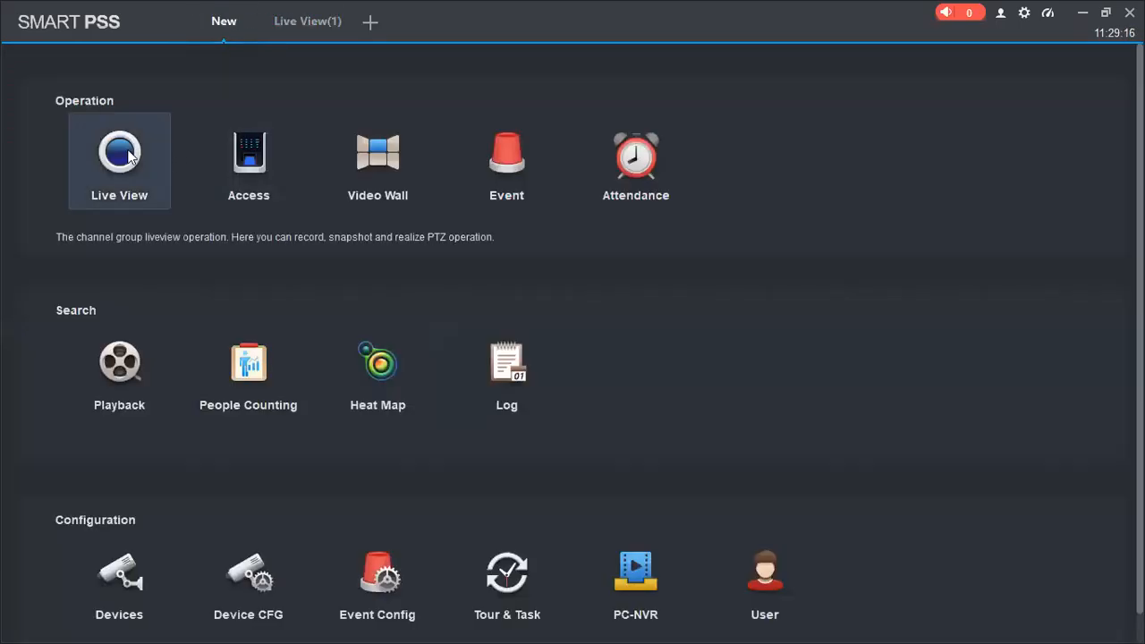
click(190, 114)
click(369, 22)
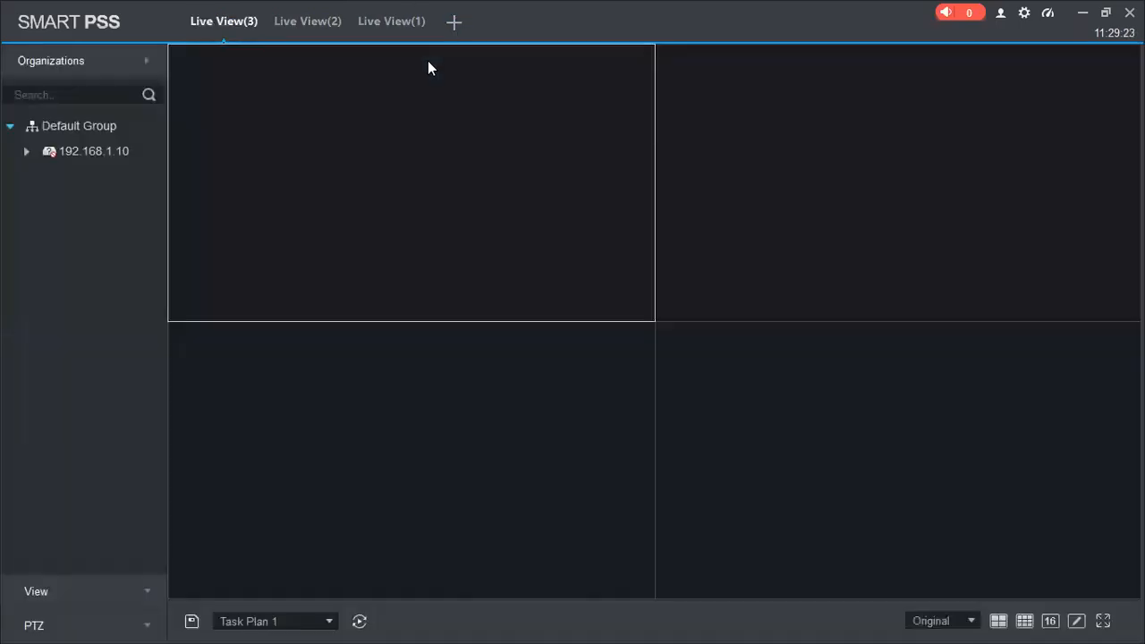
click(449, 27)
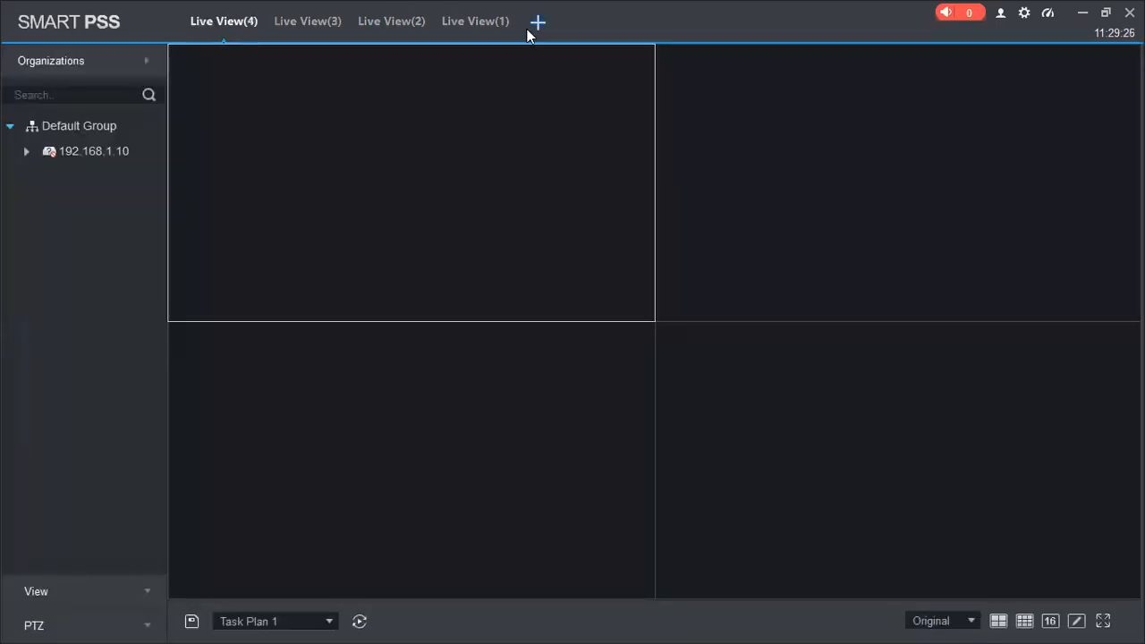
click(537, 23)
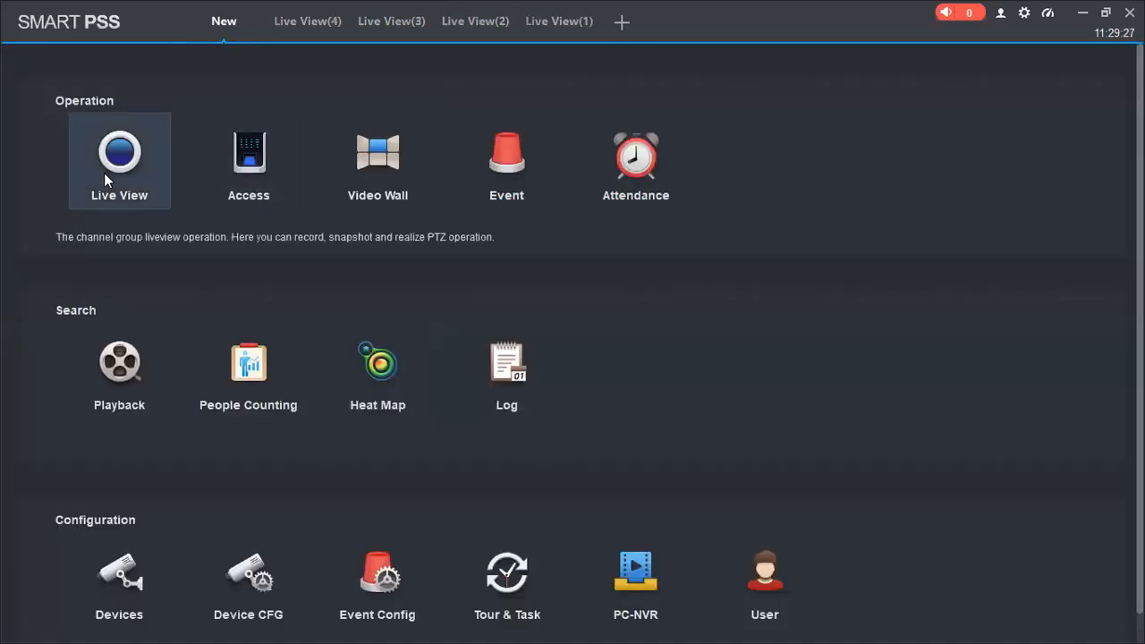
click(103, 173)
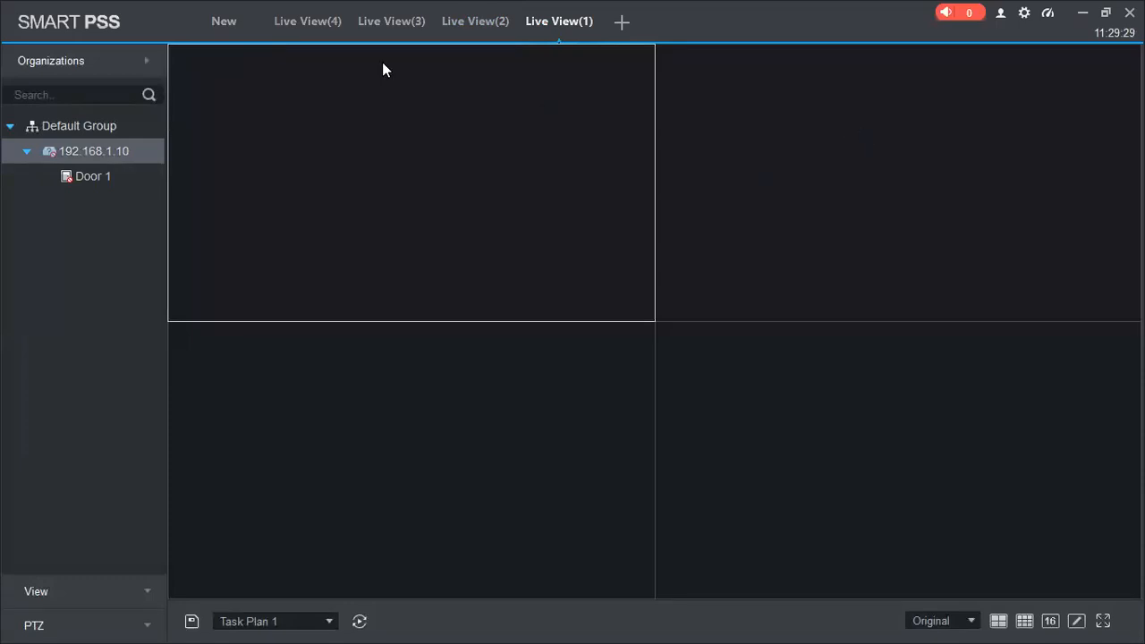
click(238, 30)
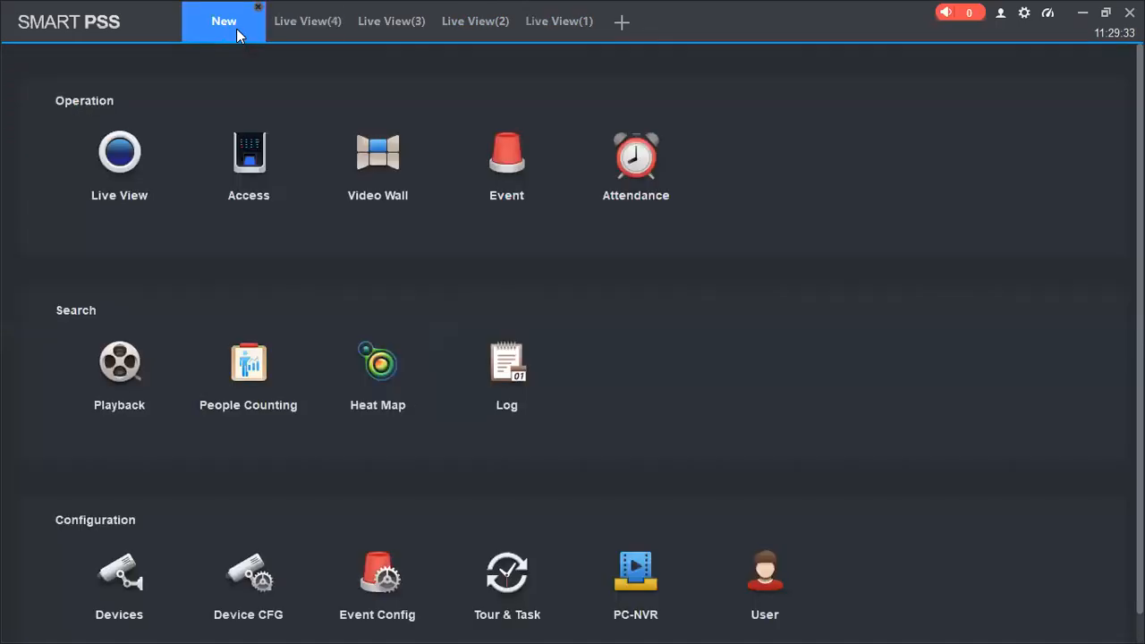
Apply the 64-window custom split to Live View(4) and open the row choices of its custom layout settings
click(303, 27)
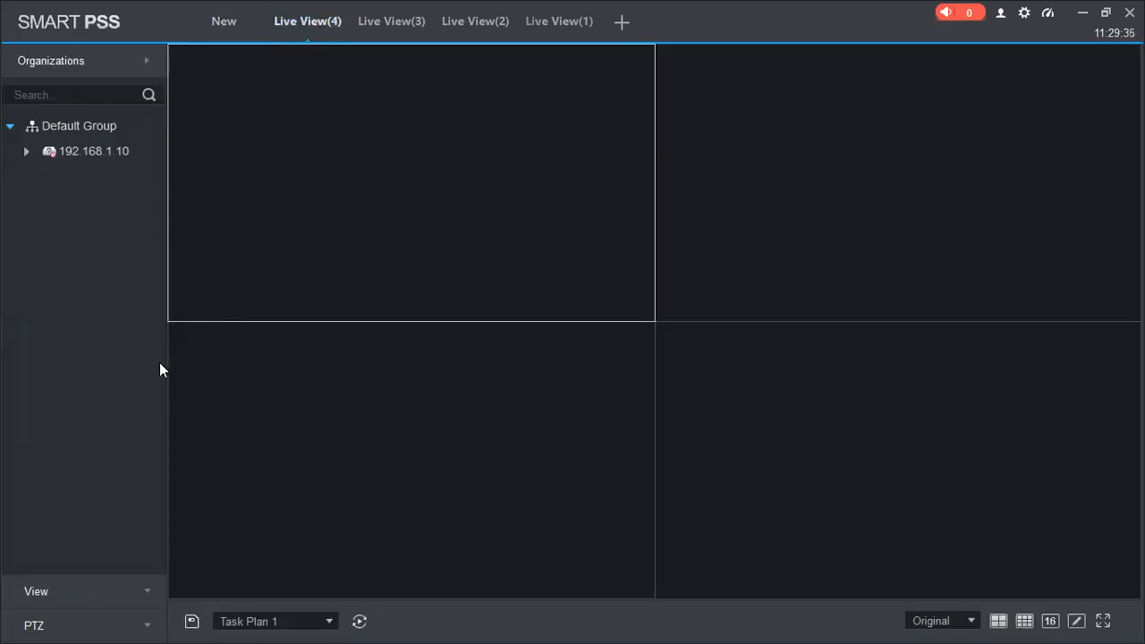
click(1076, 620)
click(1084, 559)
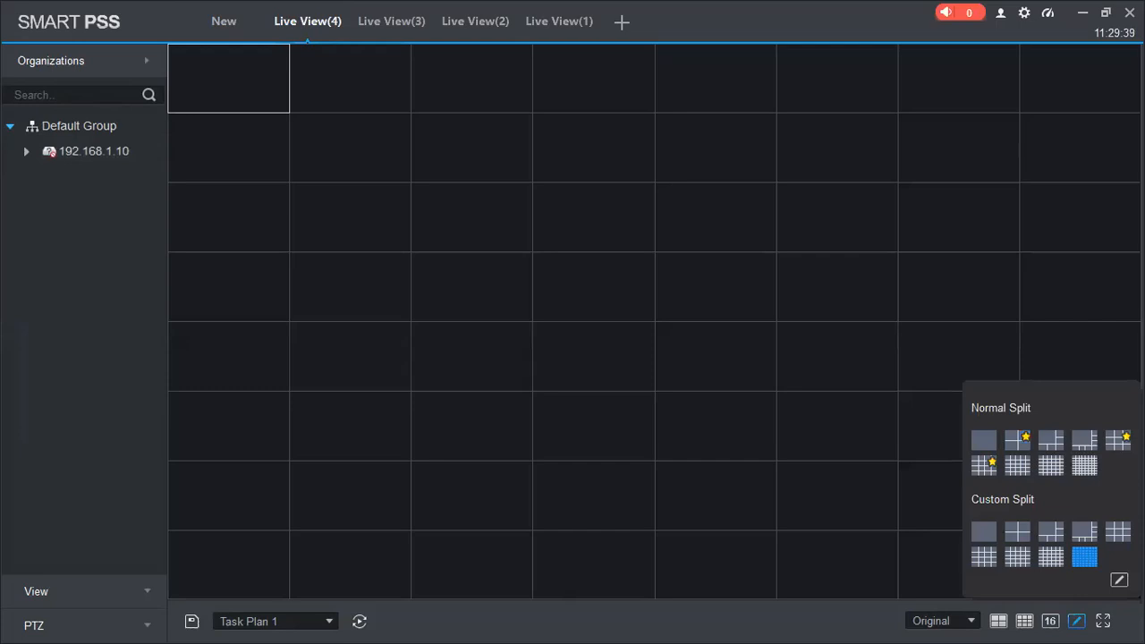
click(1119, 580)
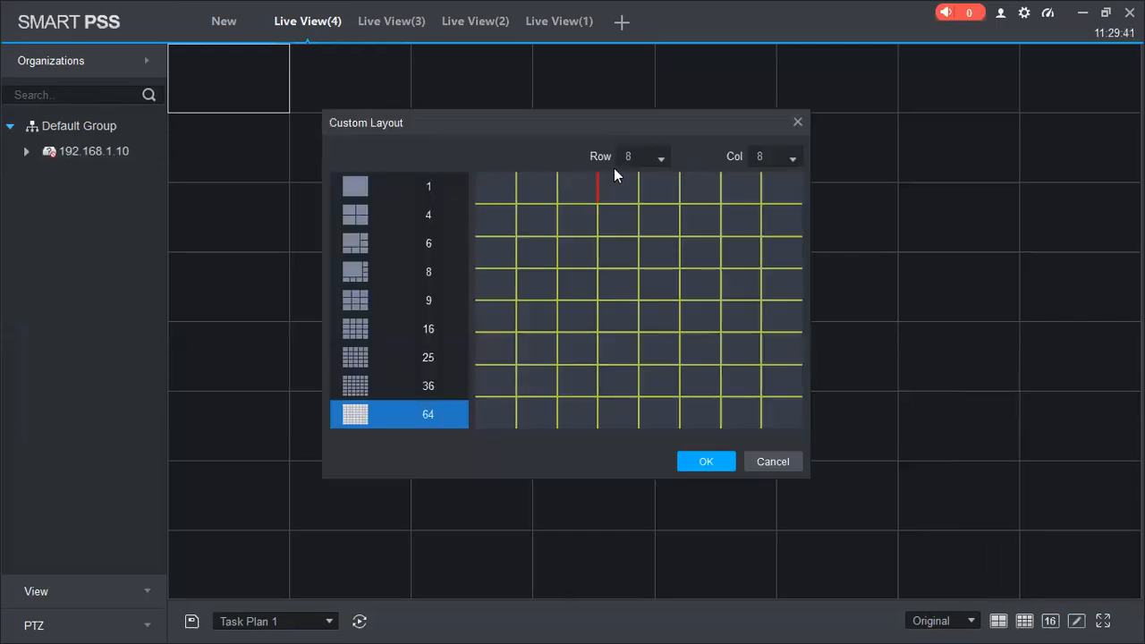
click(664, 158)
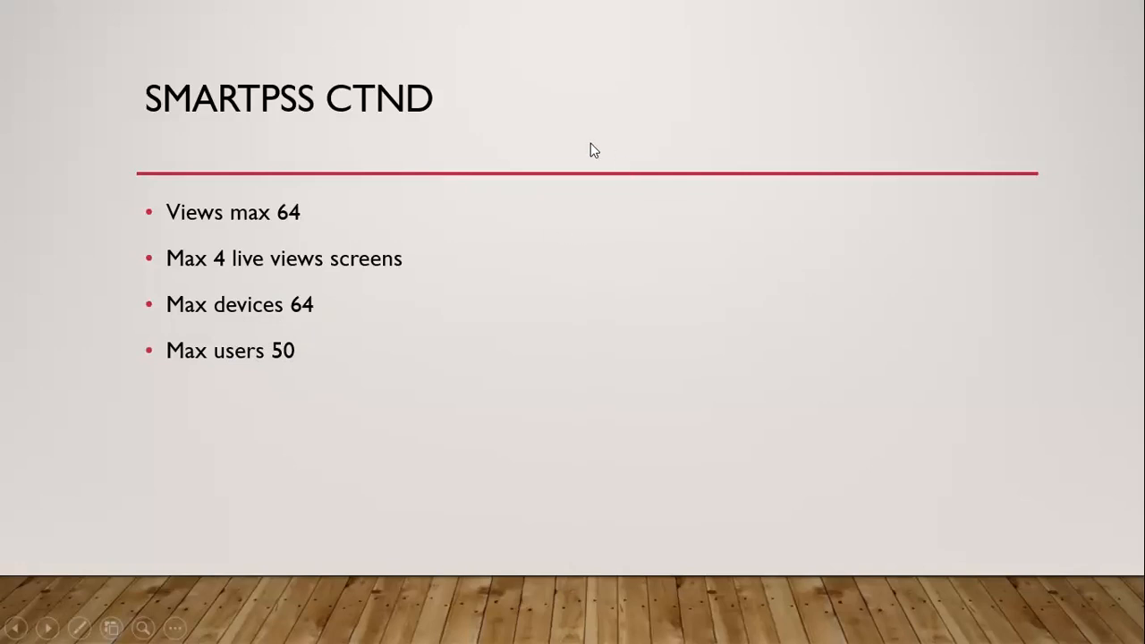
key(Left)
key(Right)
key(Right)
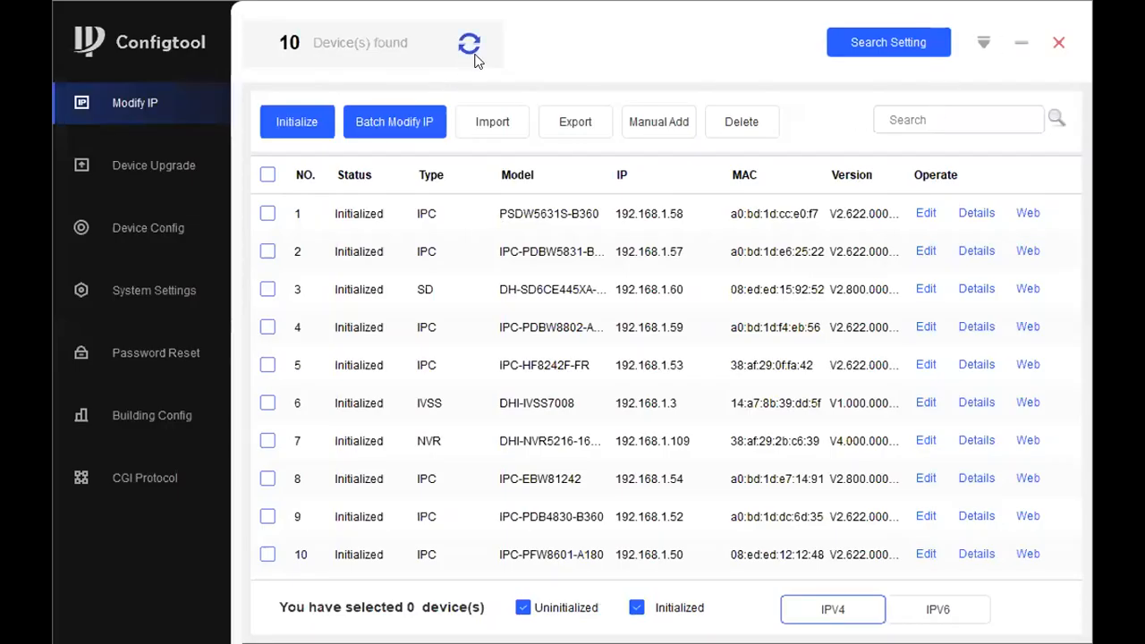
Refresh the list of devices found on the network in Configtool
click(472, 49)
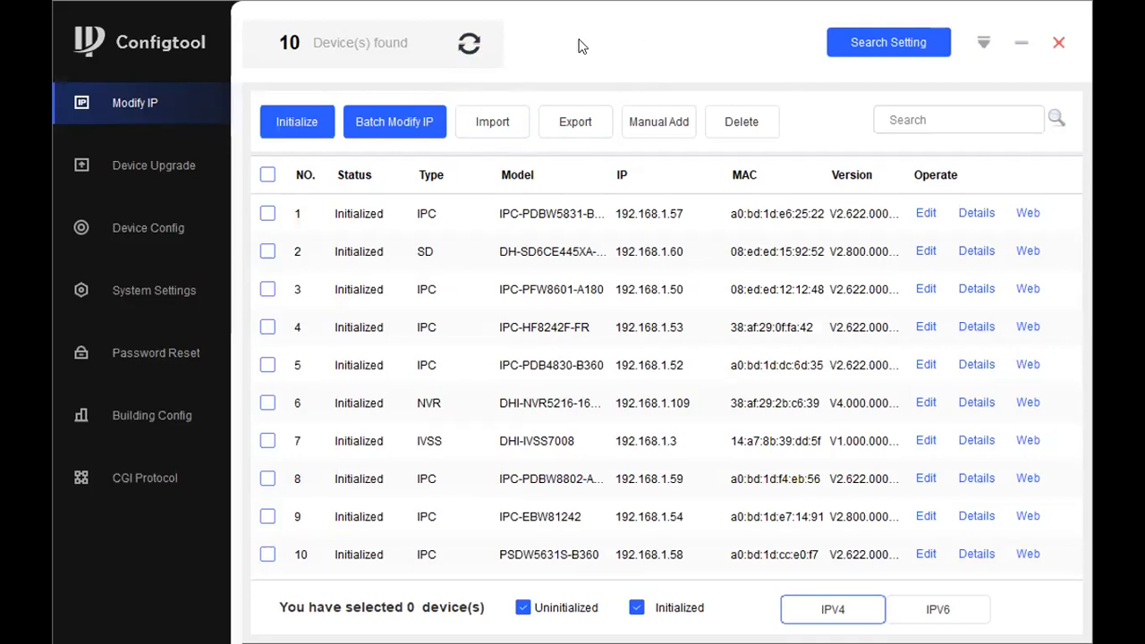
click(480, 45)
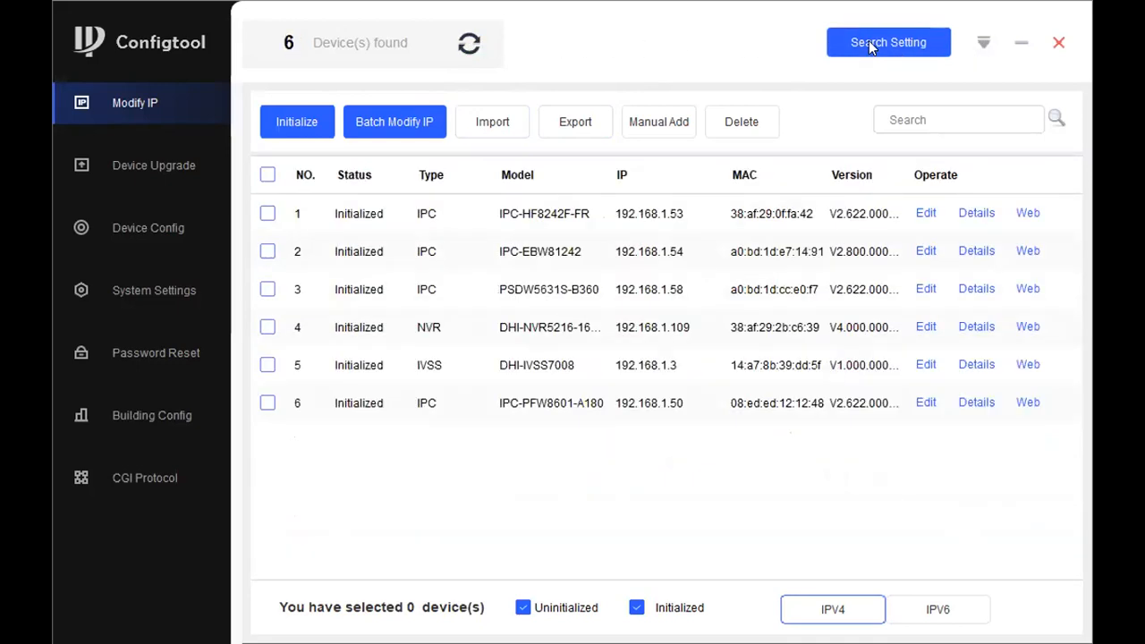
Try out Other Segment Search in the search settings, turn it back off and close the settings
click(868, 40)
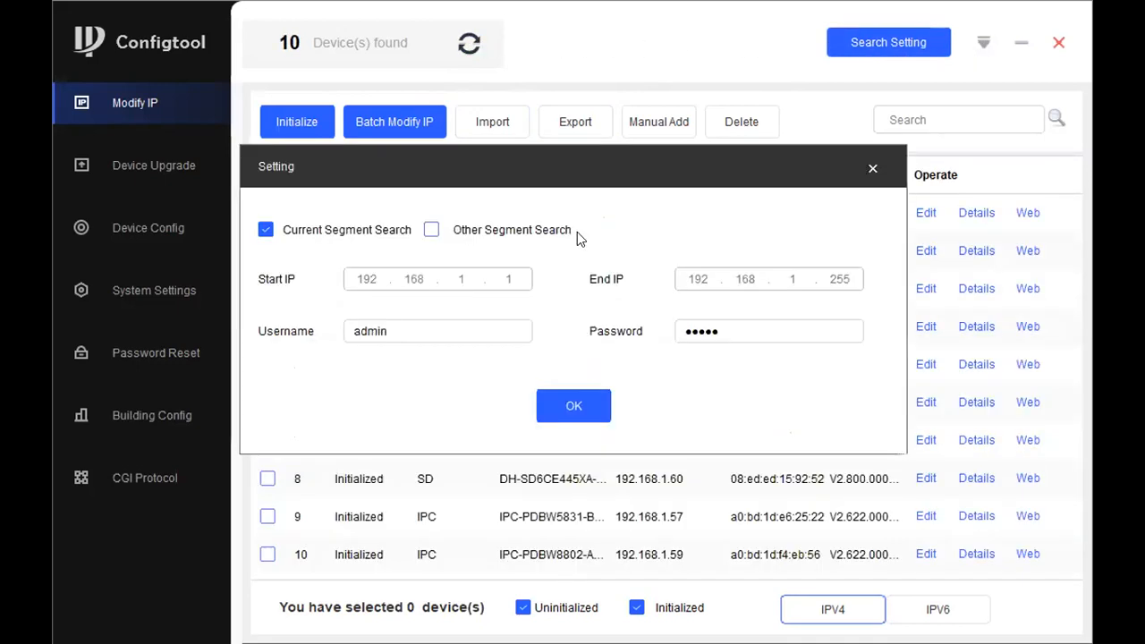
click(430, 230)
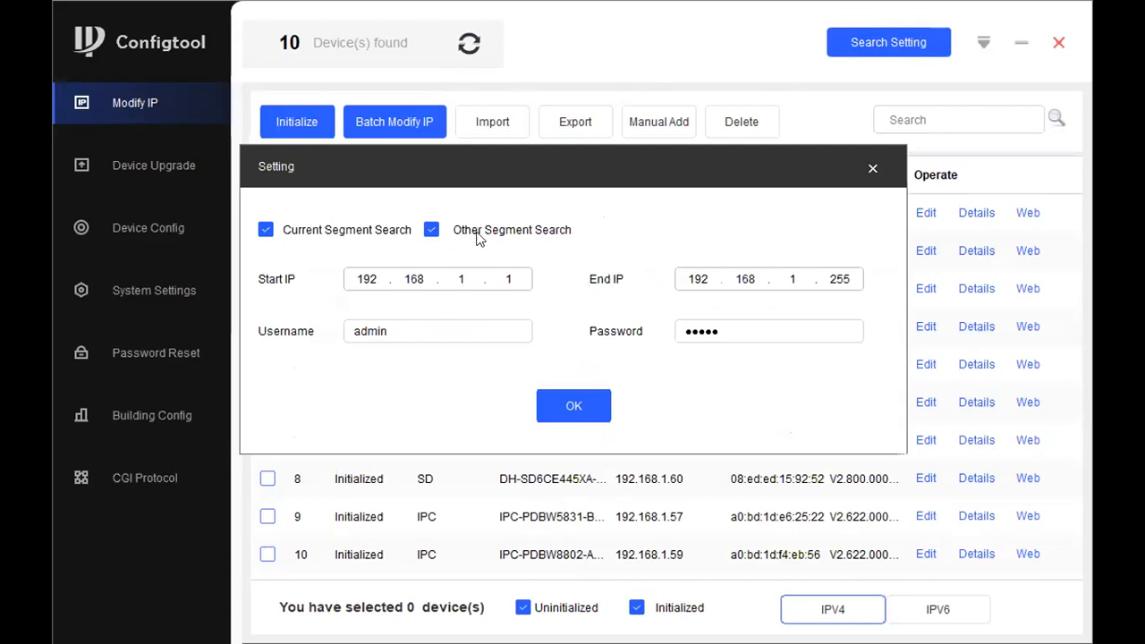
click(431, 231)
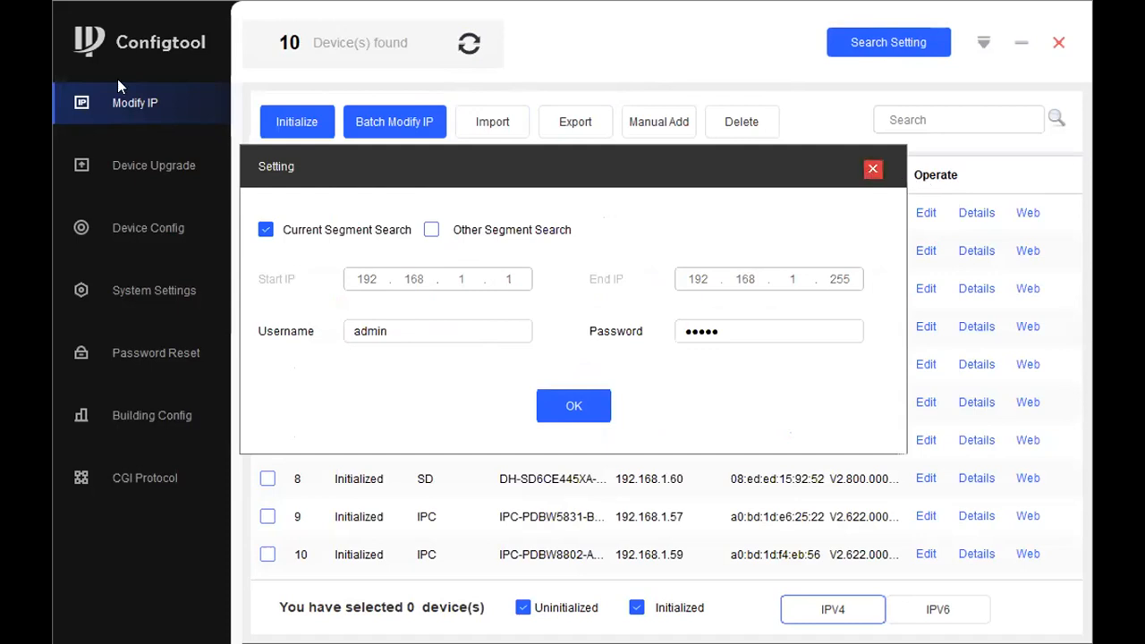
click(871, 170)
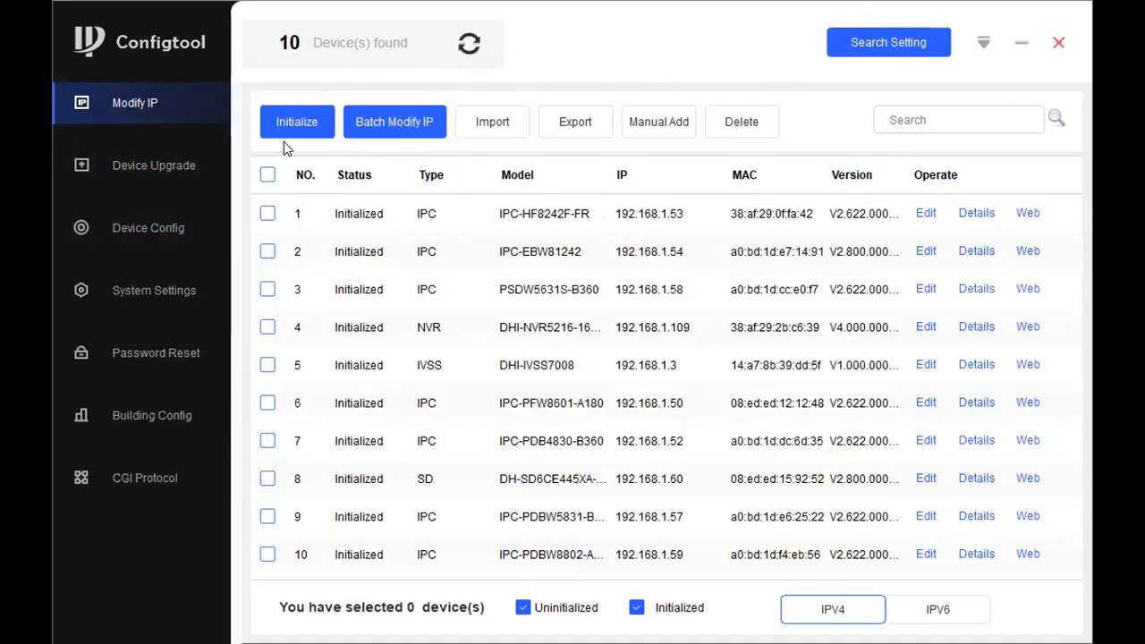
On the Device Upgrade page, replace the admin account's password in the search settings, apply it, and recheck the settings
click(169, 161)
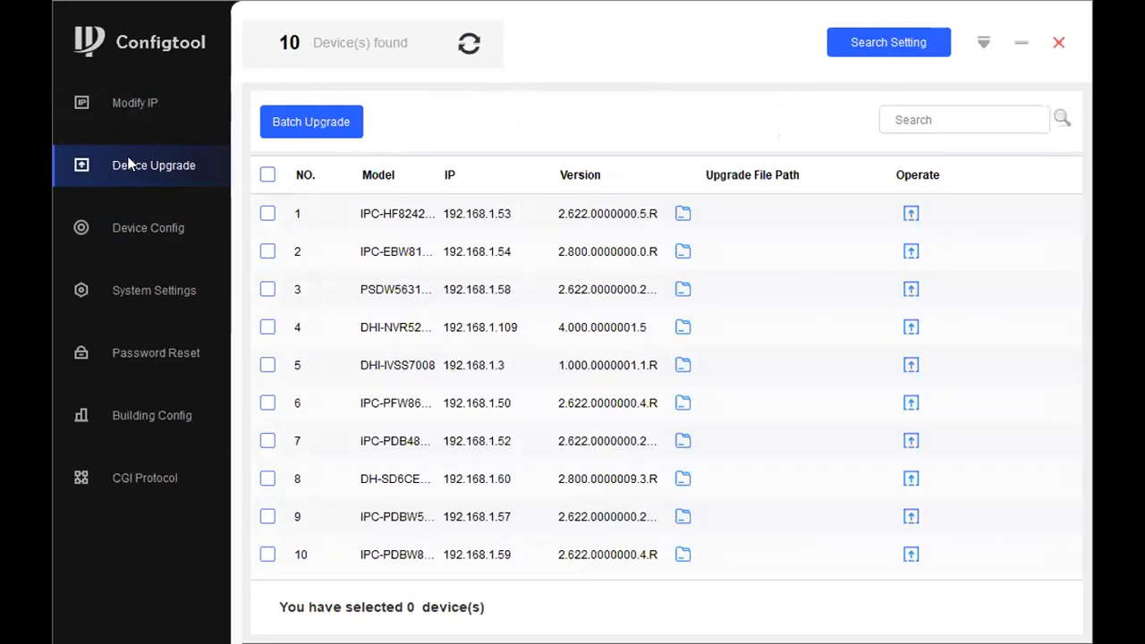
click(873, 51)
drag(741, 329, 665, 330)
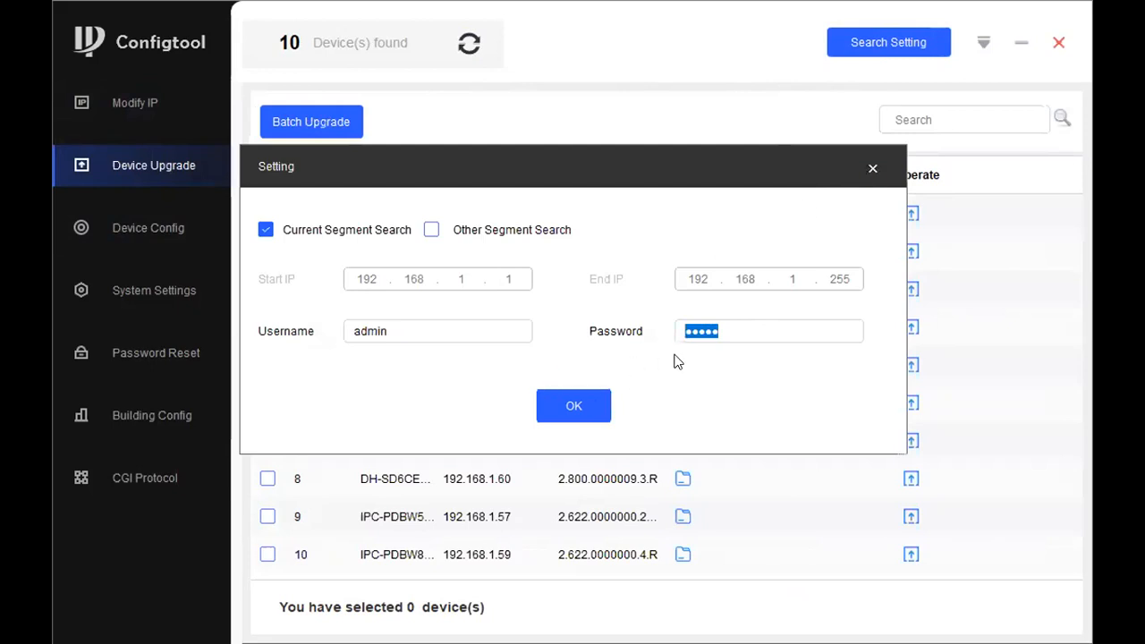
text(••••••)
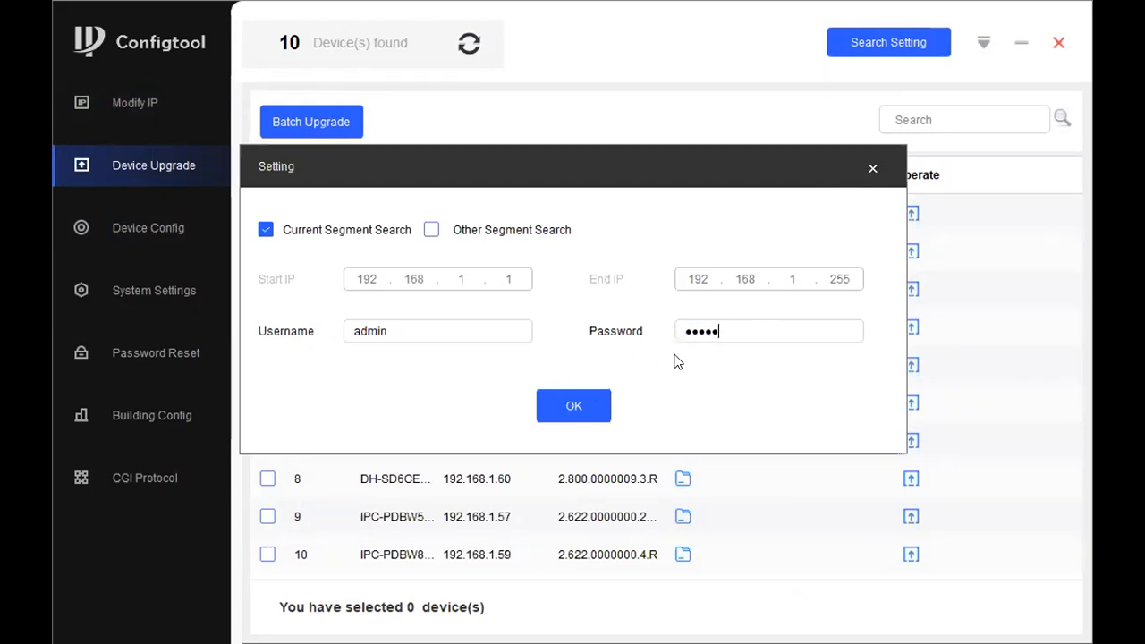
text(••)
click(578, 405)
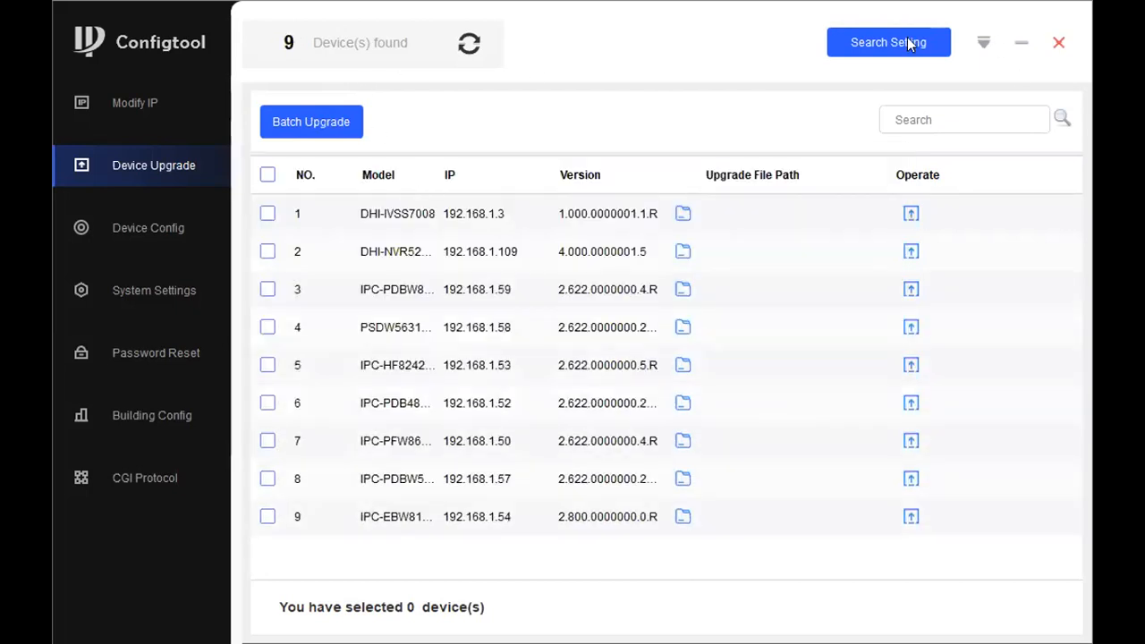
click(881, 43)
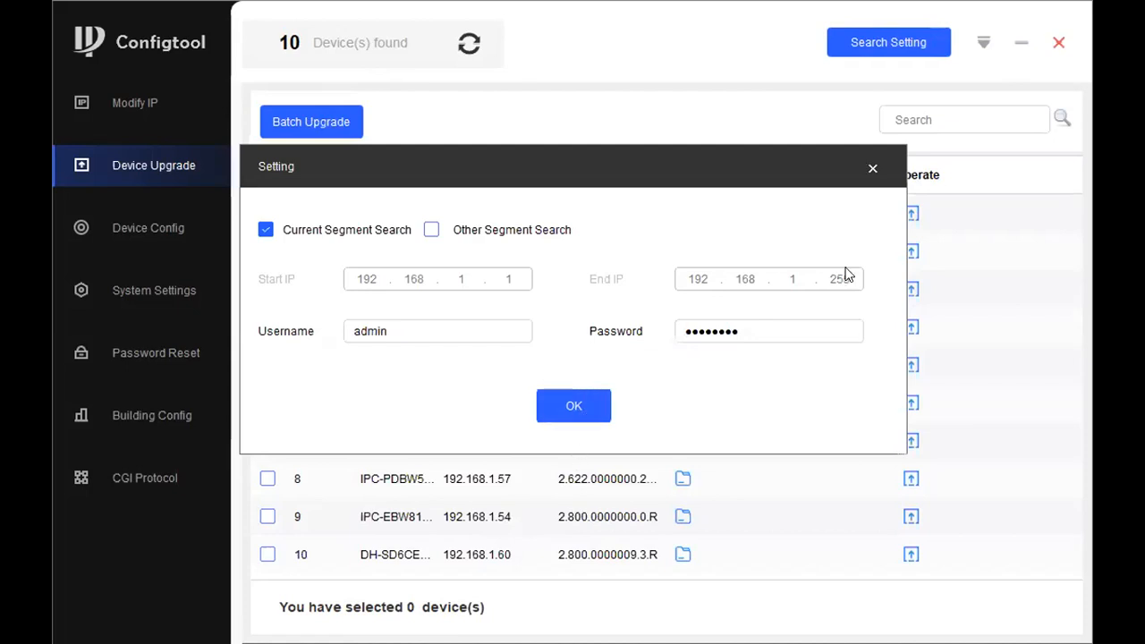
click(873, 169)
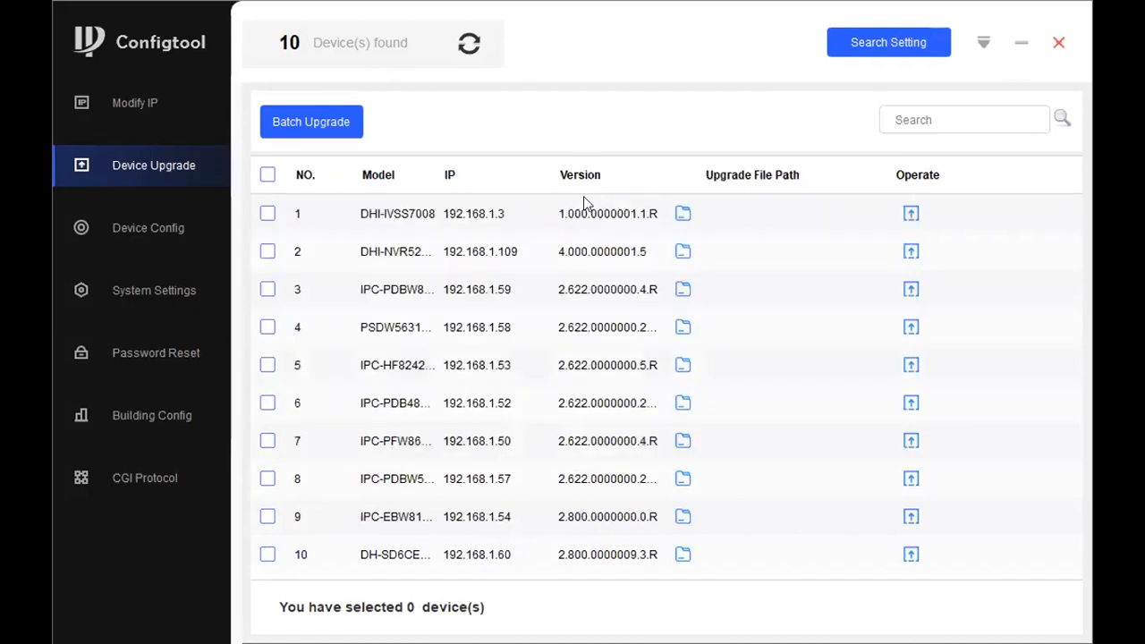
Browse D:\firmwares\nvr for DH_NVR4XXX-4KS2_MultiLang_V3.216.0000003.0.R.190521.bin as the upgrade file for the NVR at 192.168.1.109, and close the browser without opening it
click(683, 217)
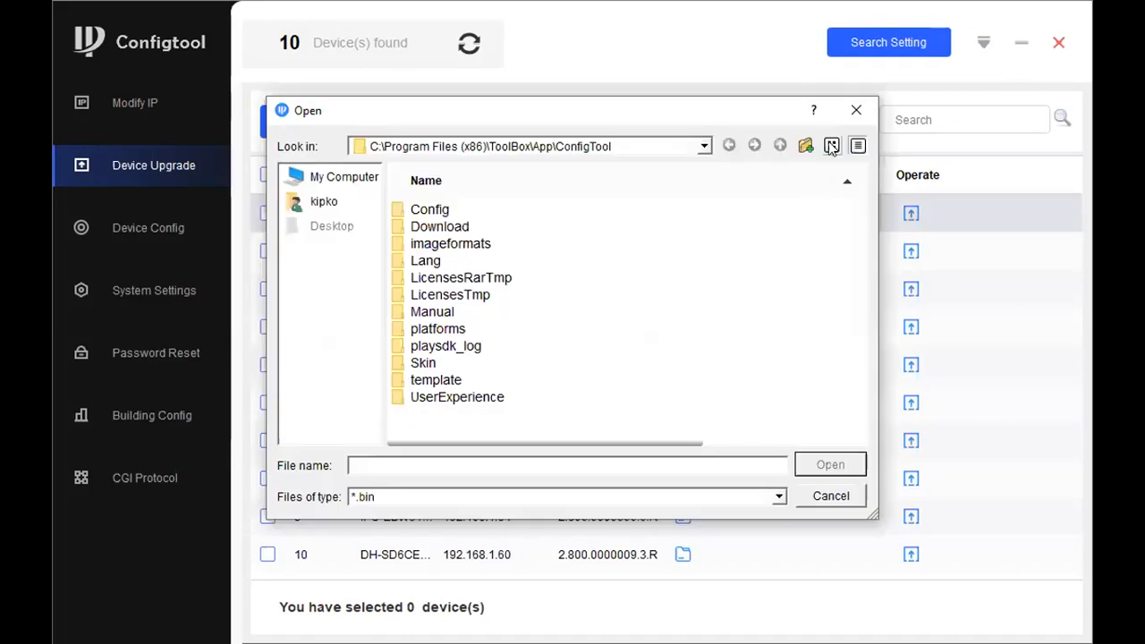
click(854, 113)
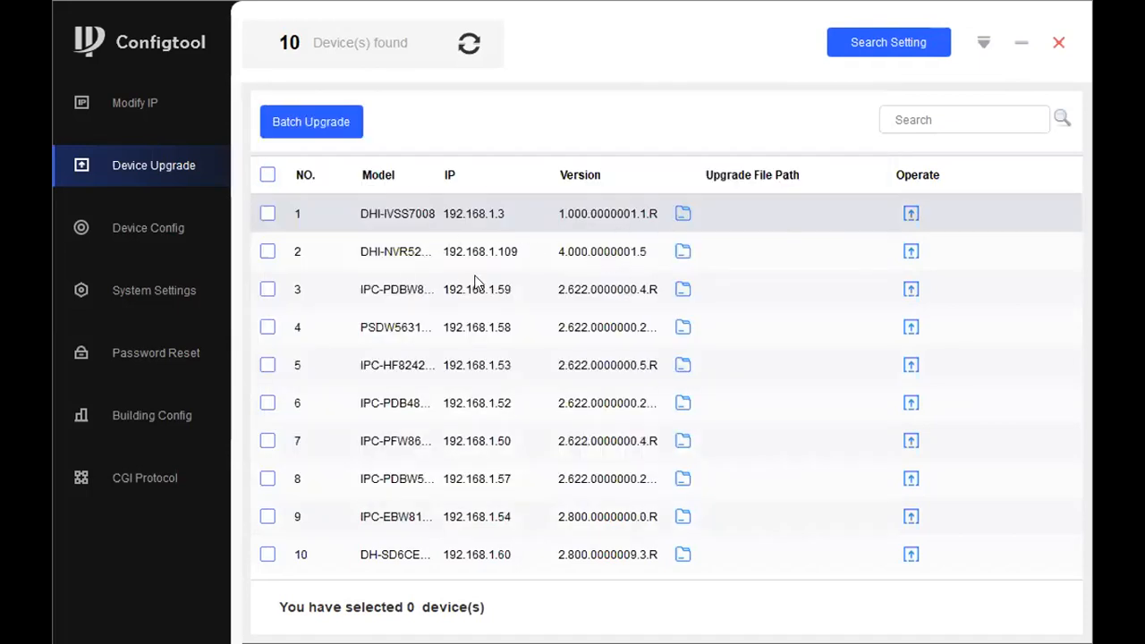
click(682, 255)
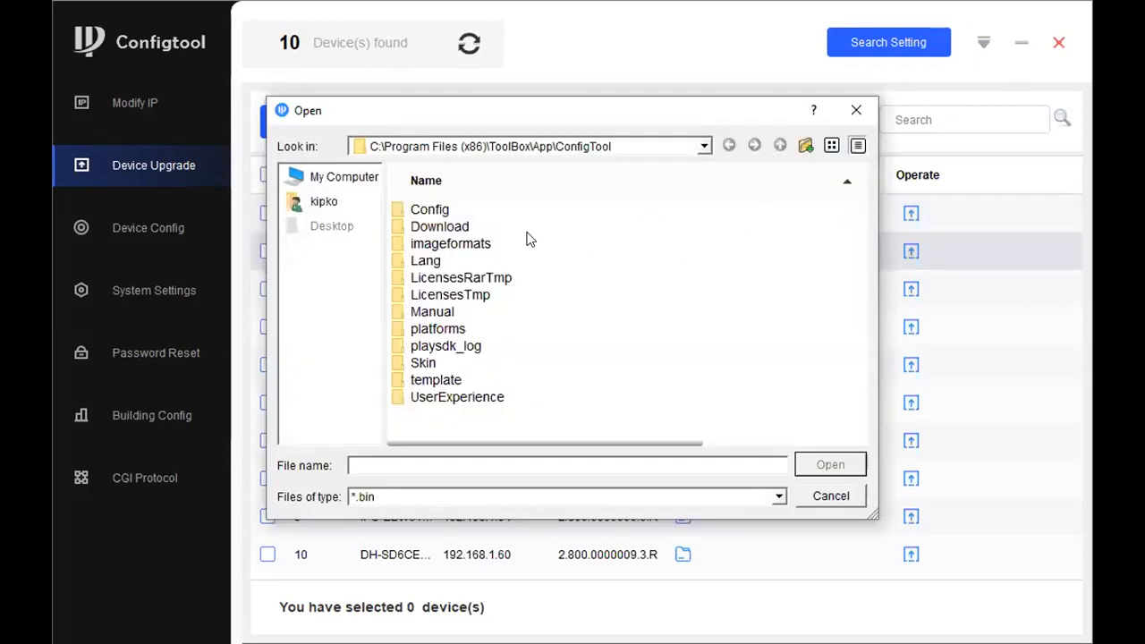
click(342, 183)
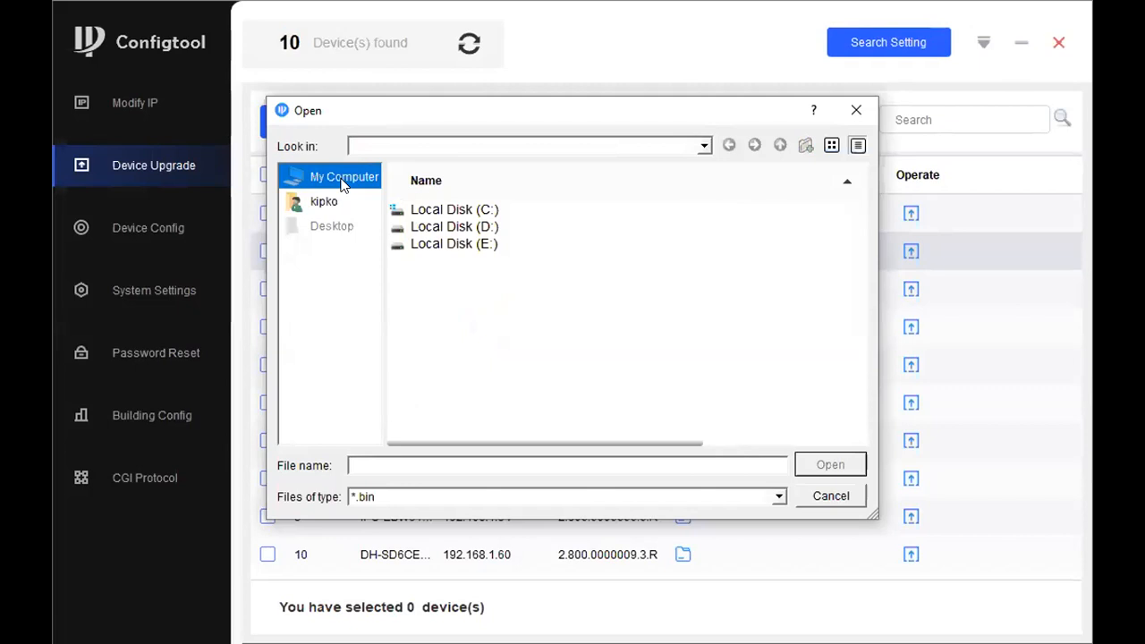
double_click(481, 242)
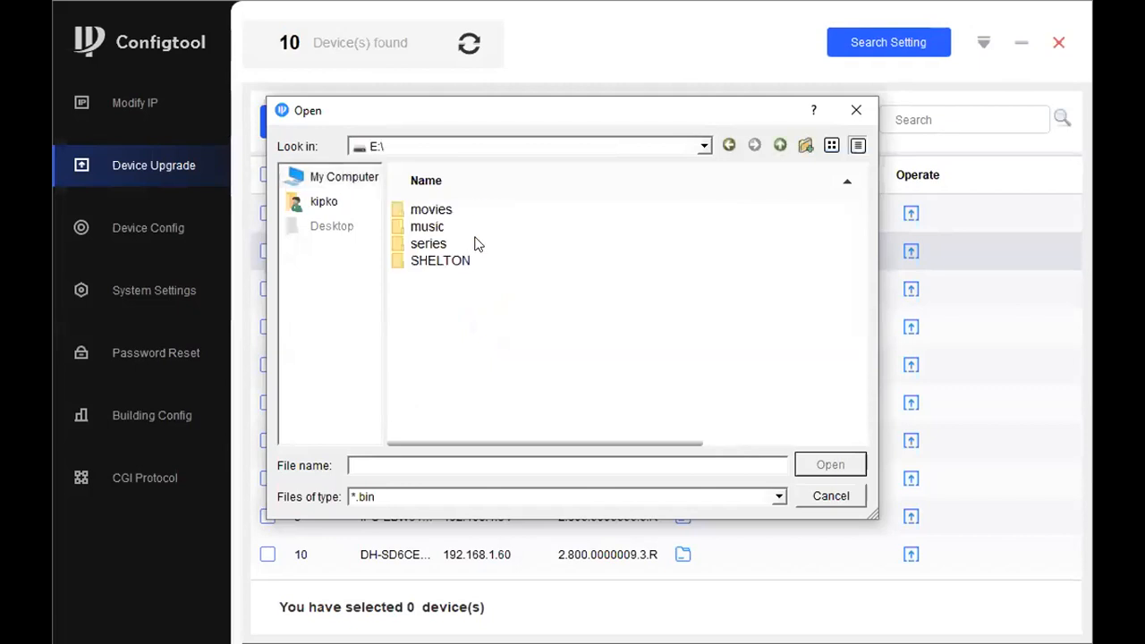
click(317, 179)
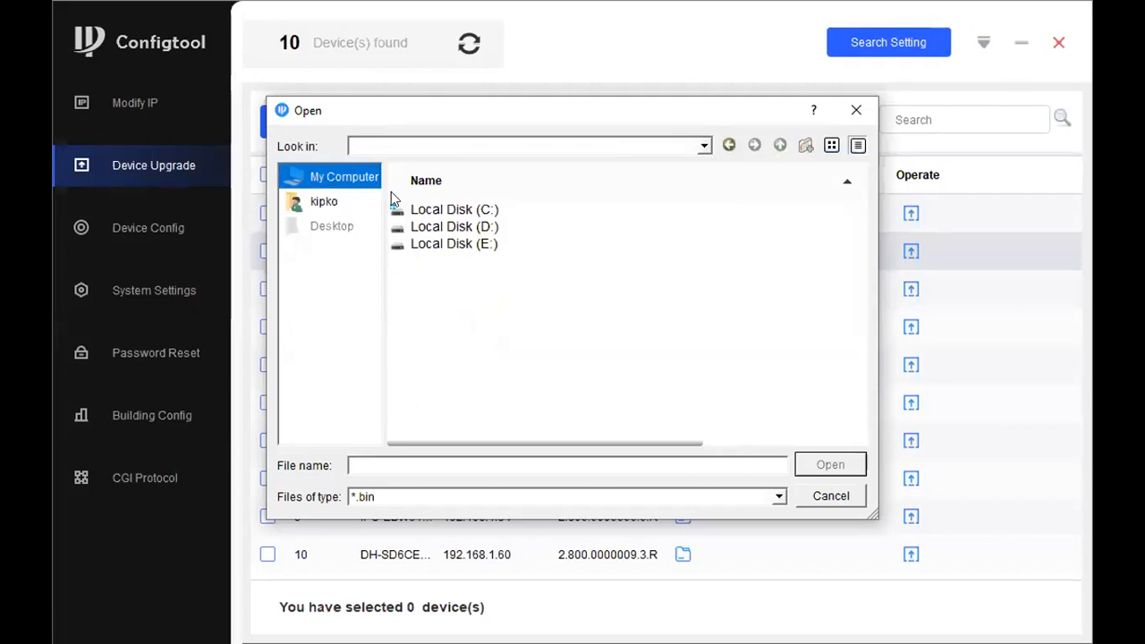
double_click(472, 226)
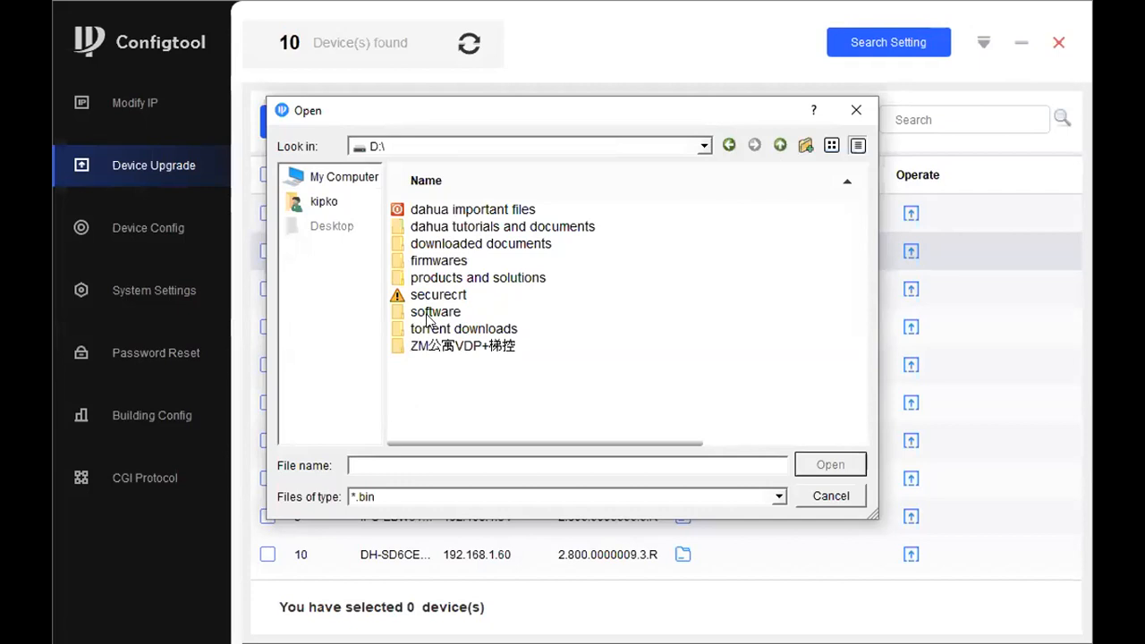
double_click(420, 262)
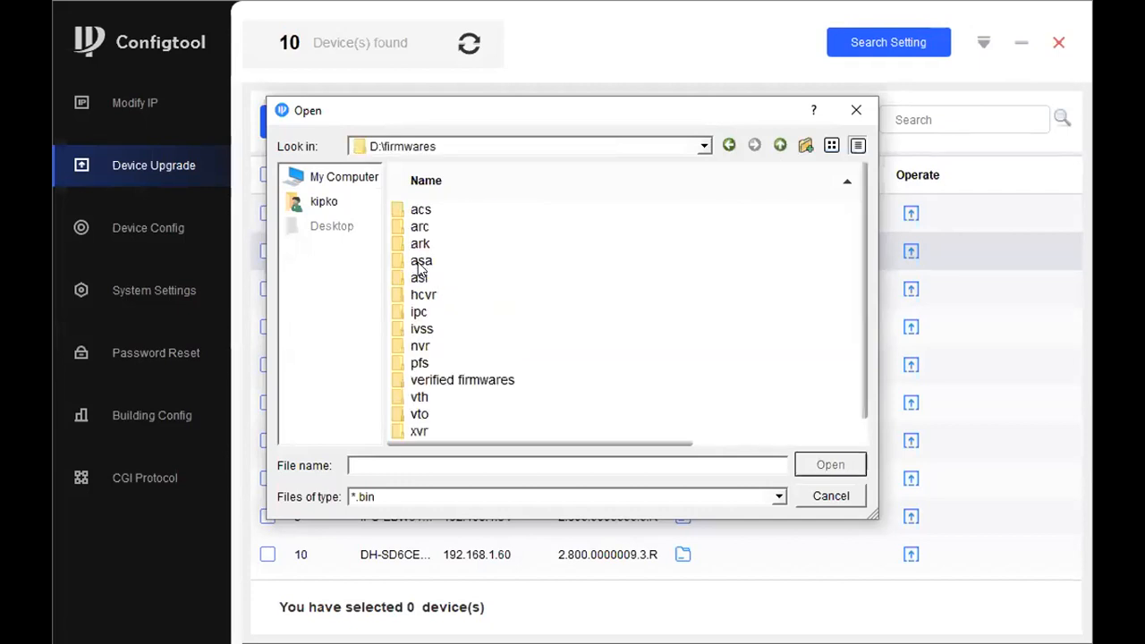
double_click(418, 346)
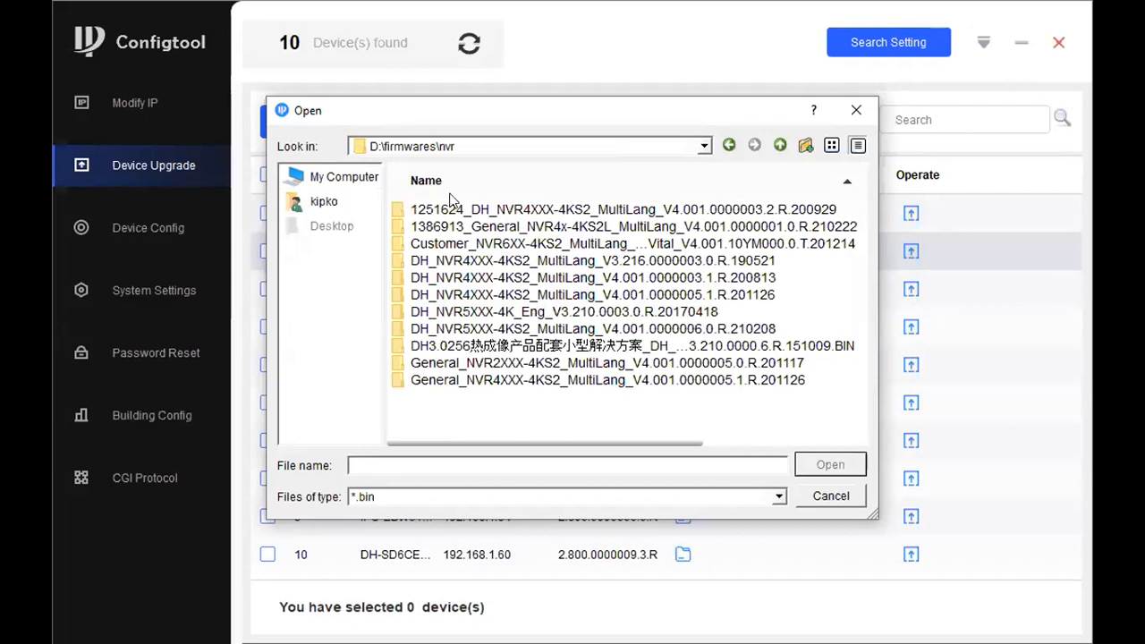
double_click(445, 260)
click(434, 211)
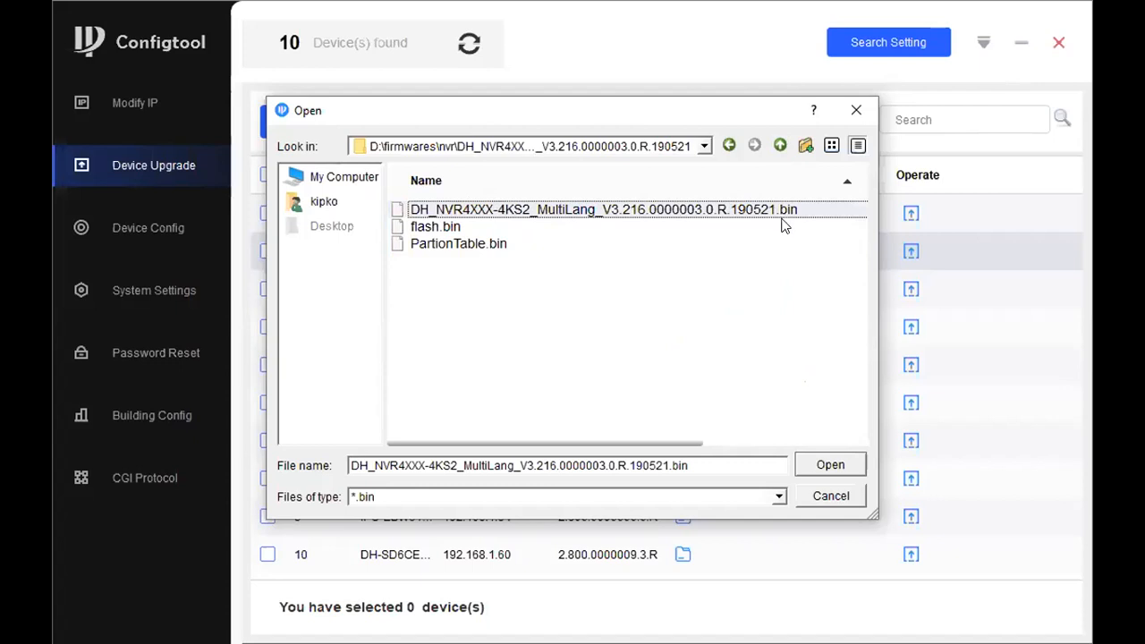
click(855, 113)
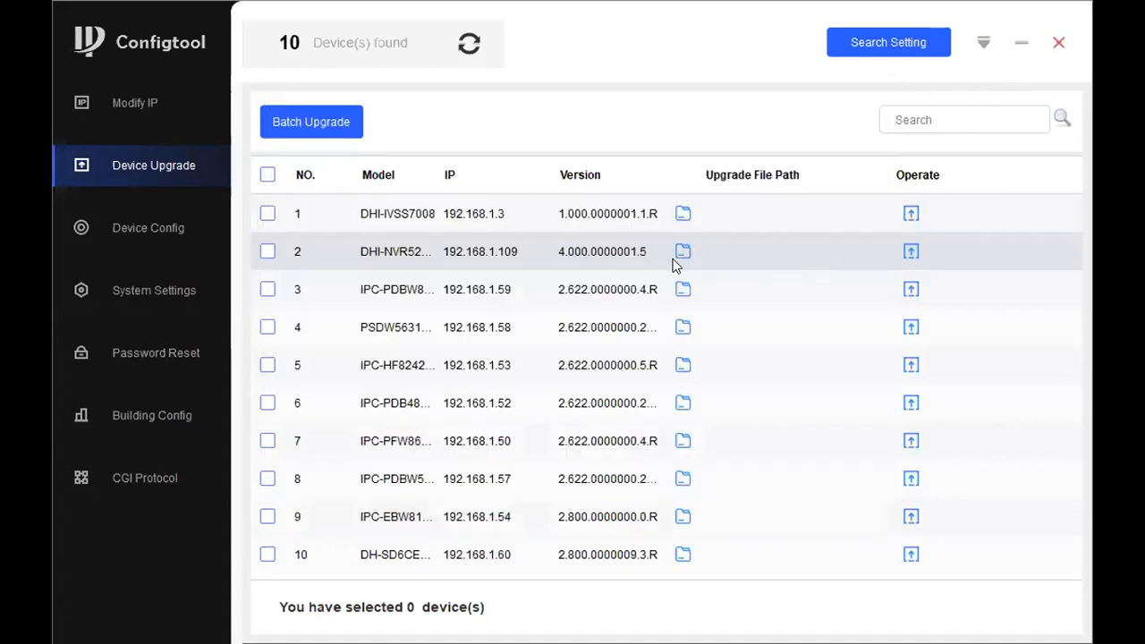
Try to start the firmware upgrade of the NVR at 192.168.1.109 without an upgrade file, and dismiss the notice
click(909, 251)
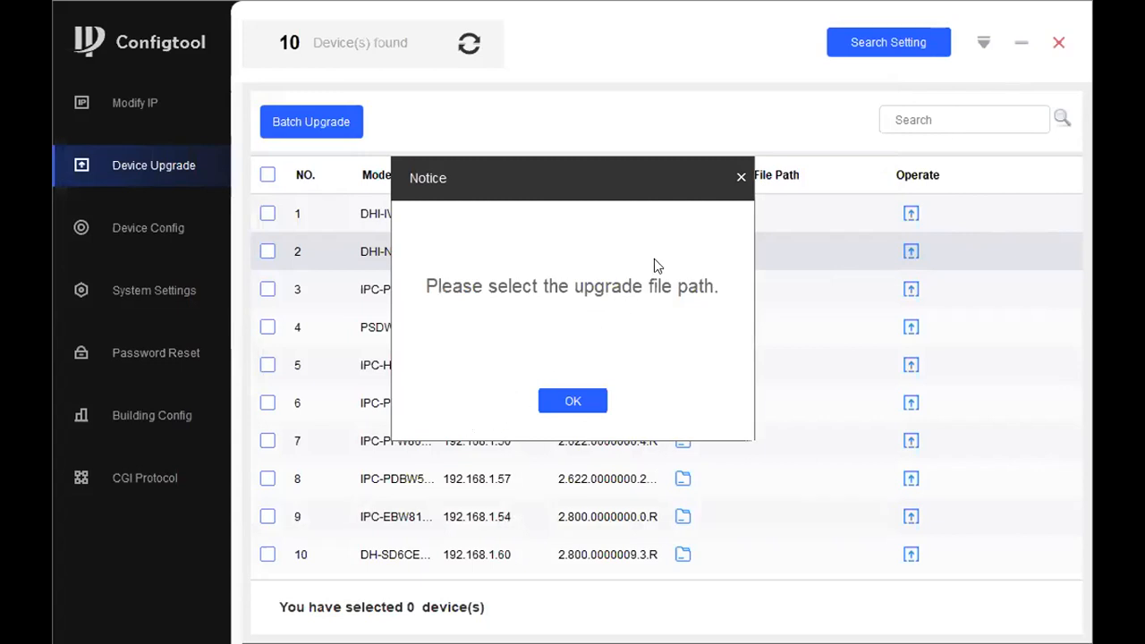
click(741, 177)
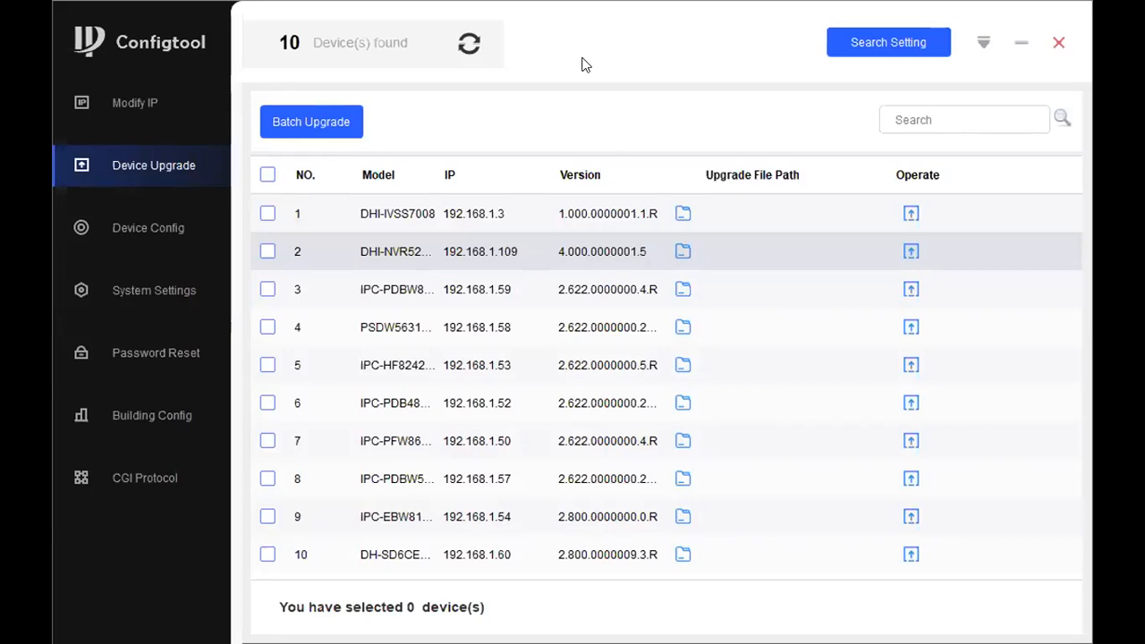
On the Device Config page, expand the NVR, Others and IPC groups and load the configurations of devices 192.168.1.3 and 192.168.1.59
click(157, 240)
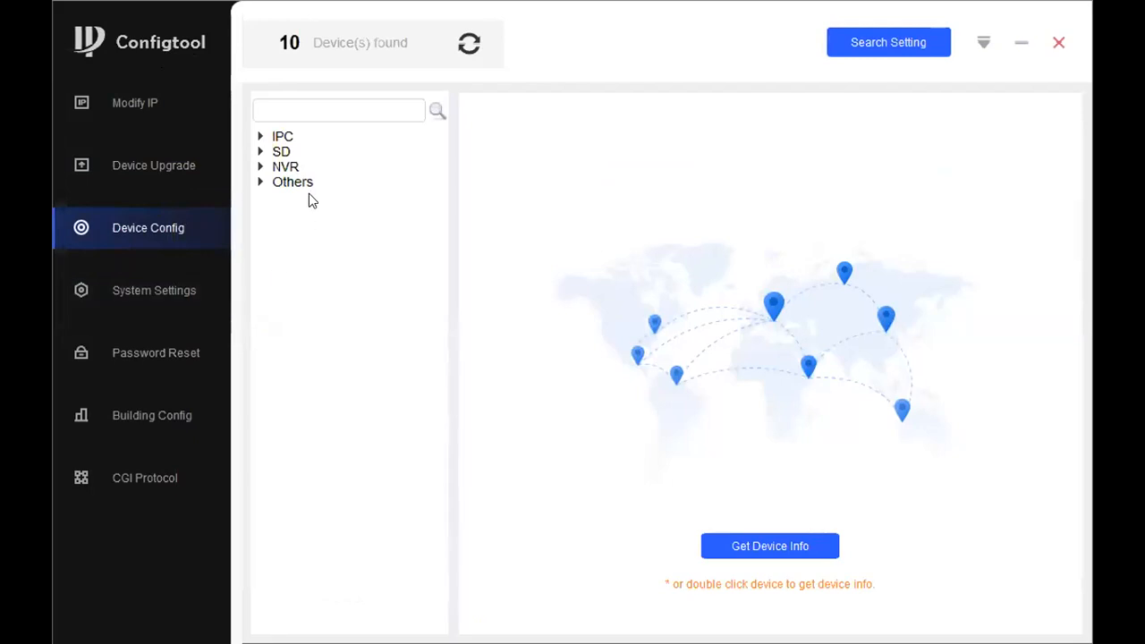
click(261, 167)
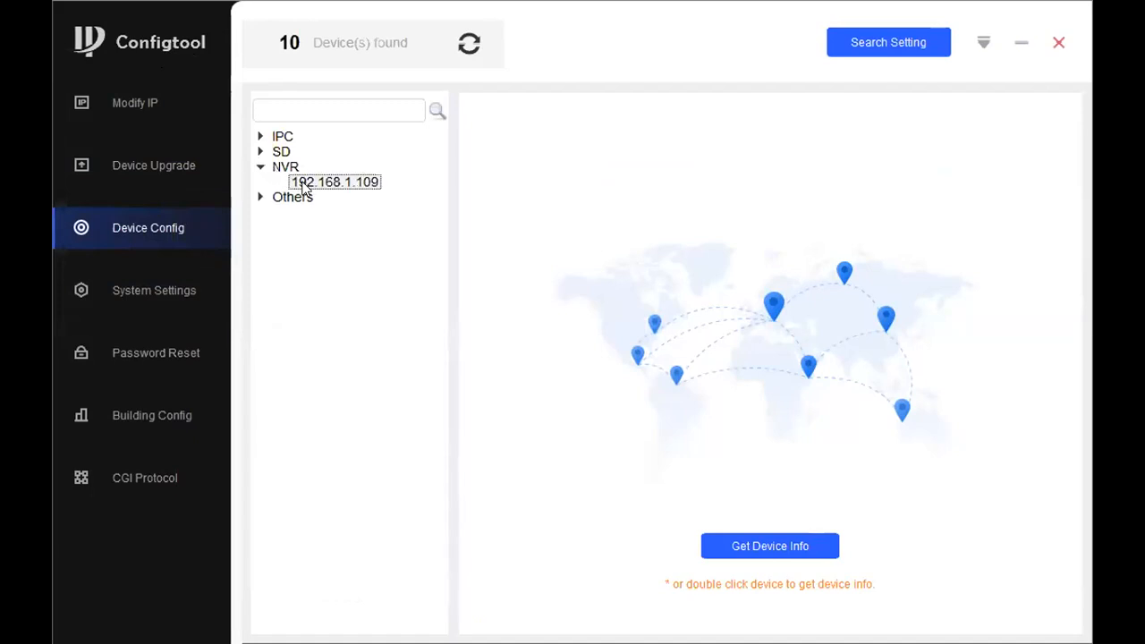
click(261, 196)
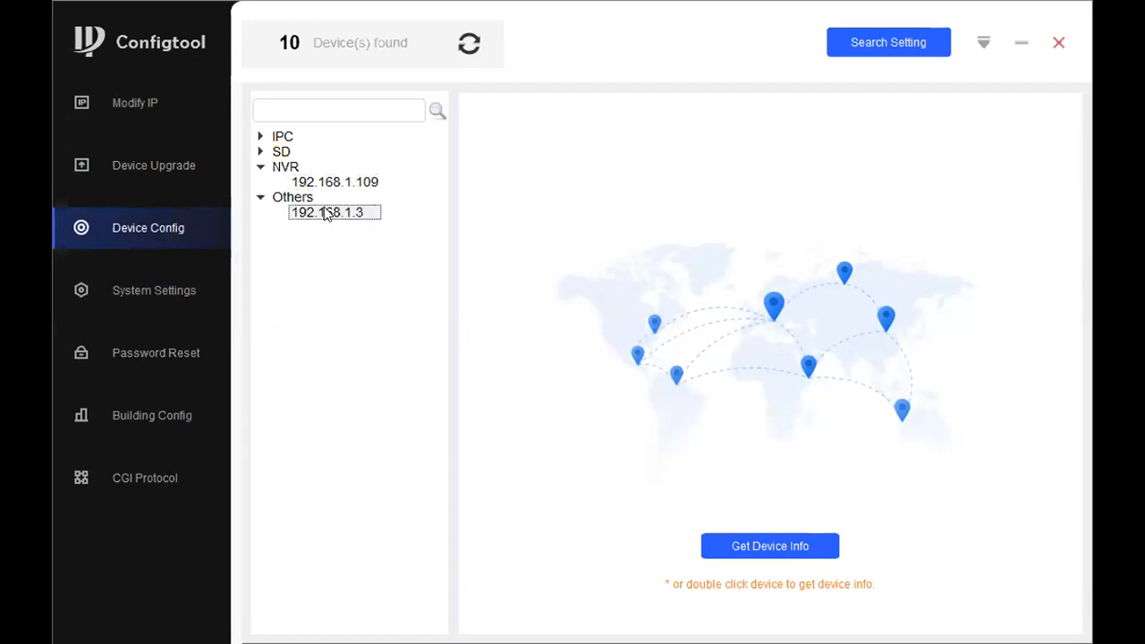
double_click(325, 213)
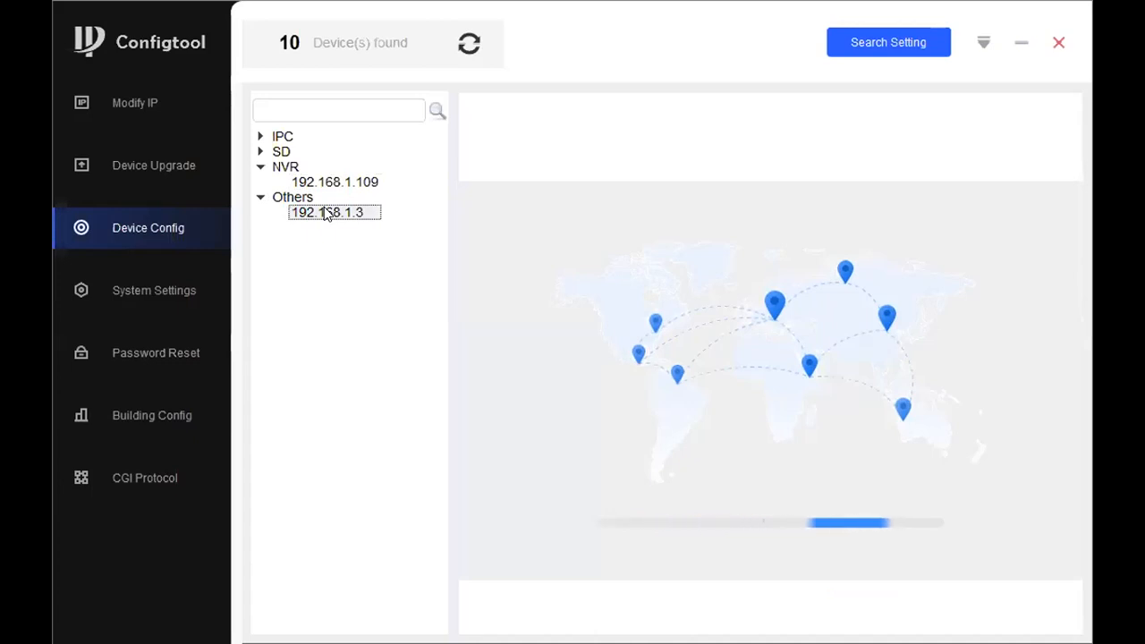
click(262, 138)
click(298, 151)
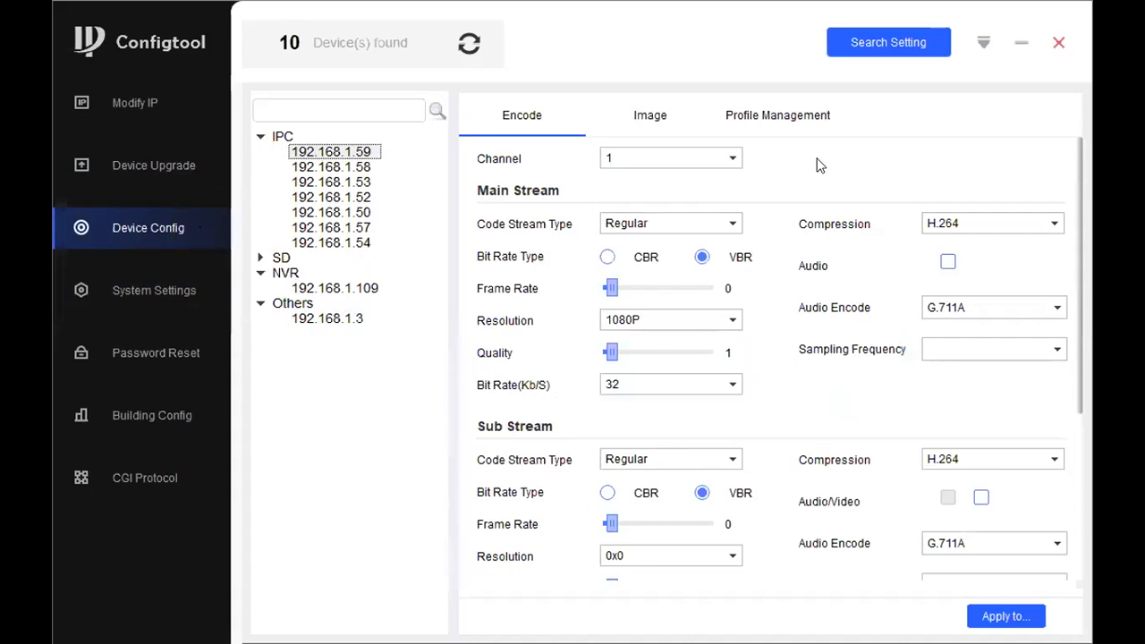
View the camera's image settings and live preview, dismiss the errors, collapse the IPC group and return to the encode settings
click(651, 120)
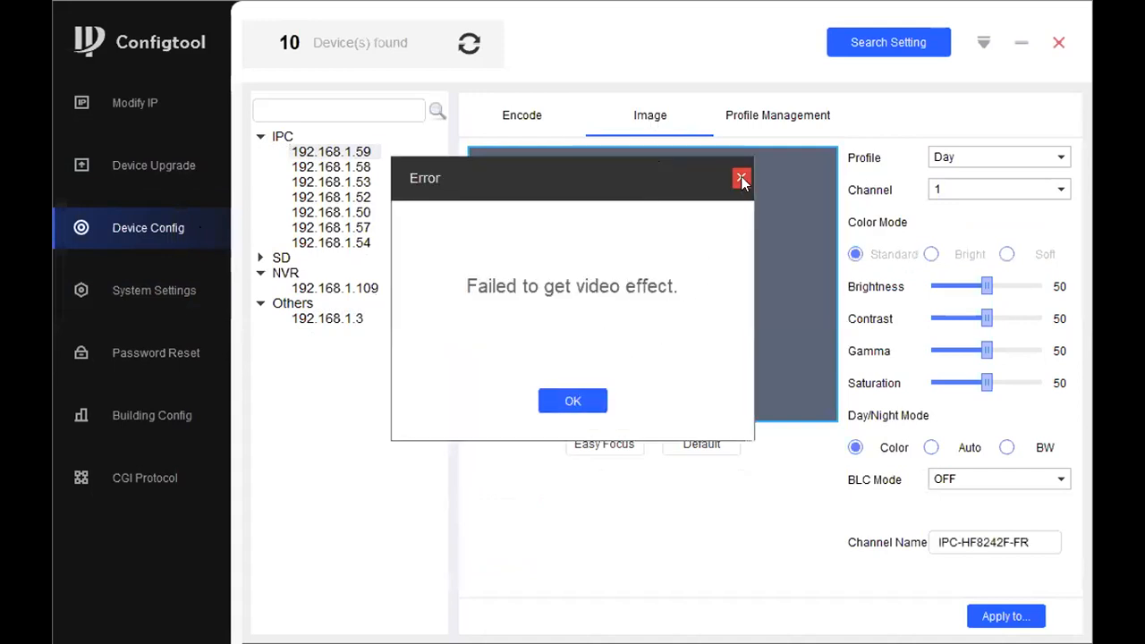
click(741, 179)
click(519, 129)
click(648, 127)
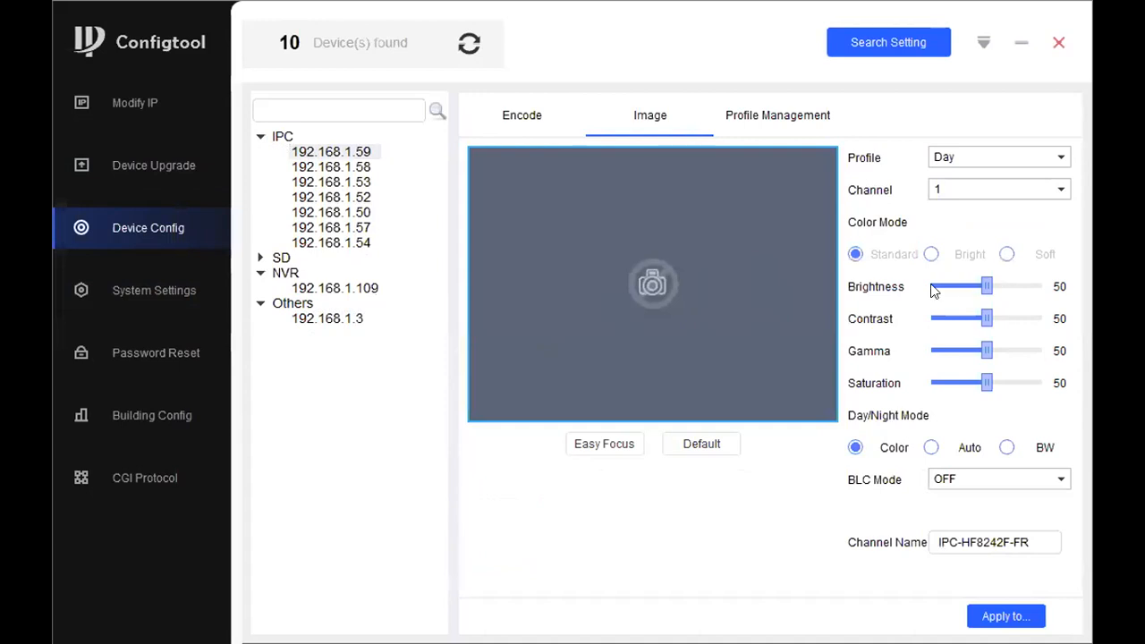
click(574, 400)
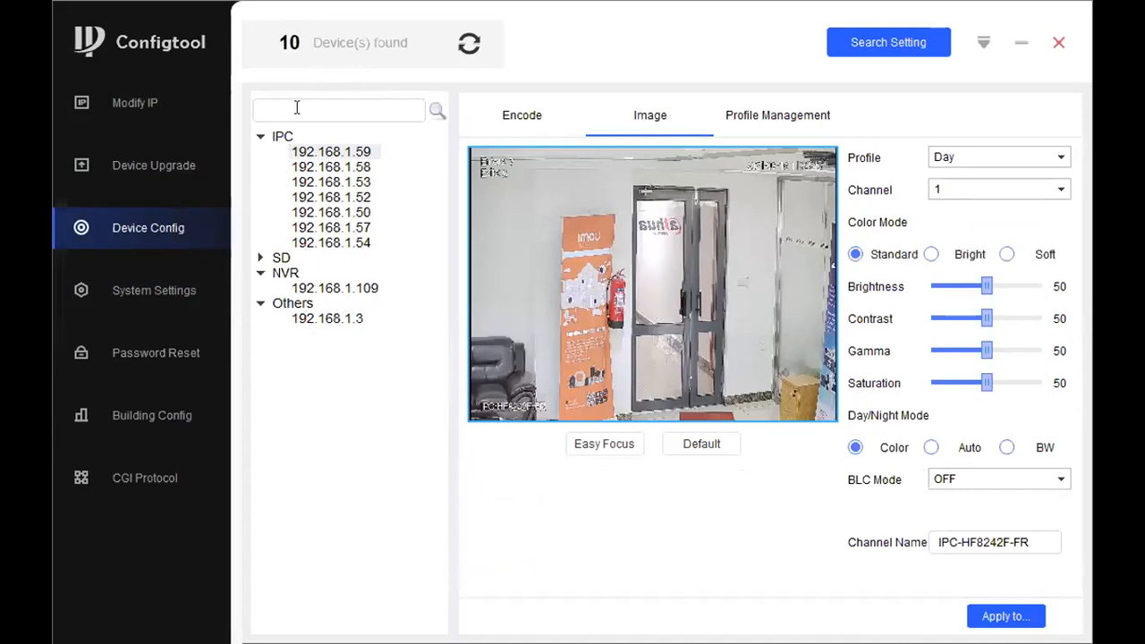
click(262, 139)
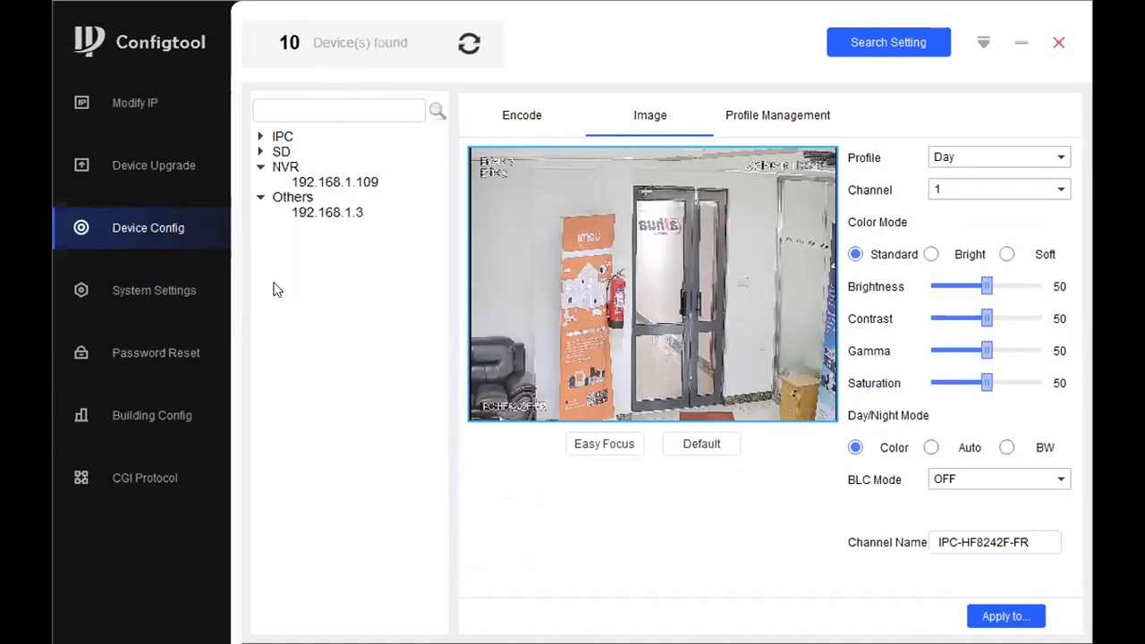
click(514, 120)
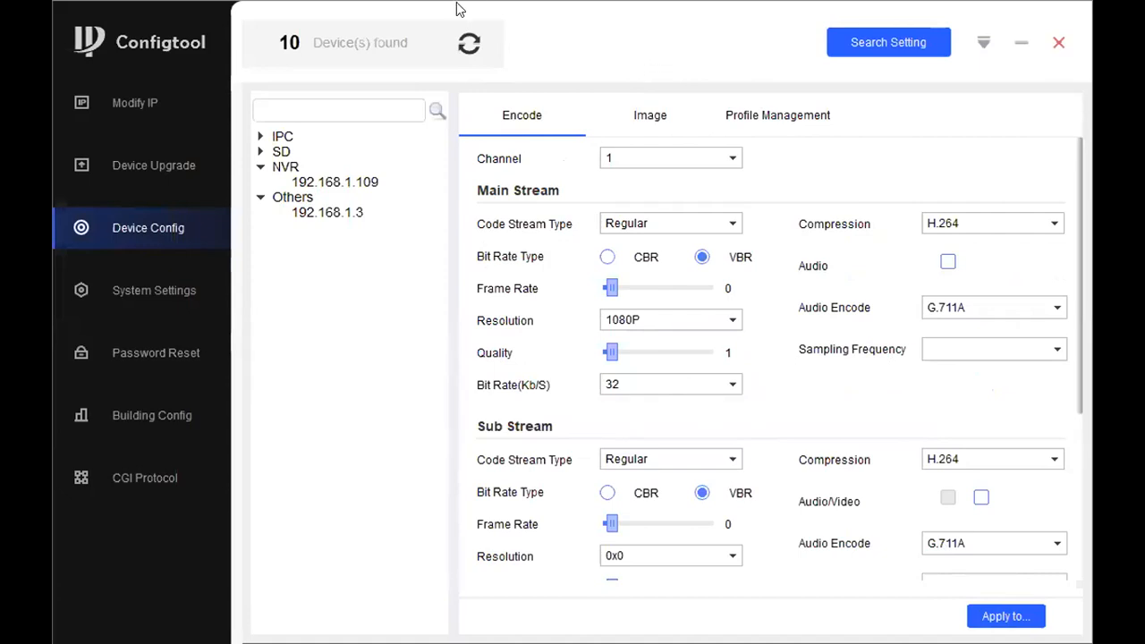
Examine the time synchronisation, DST, NTP and auto reboot options on the System Settings page
click(153, 293)
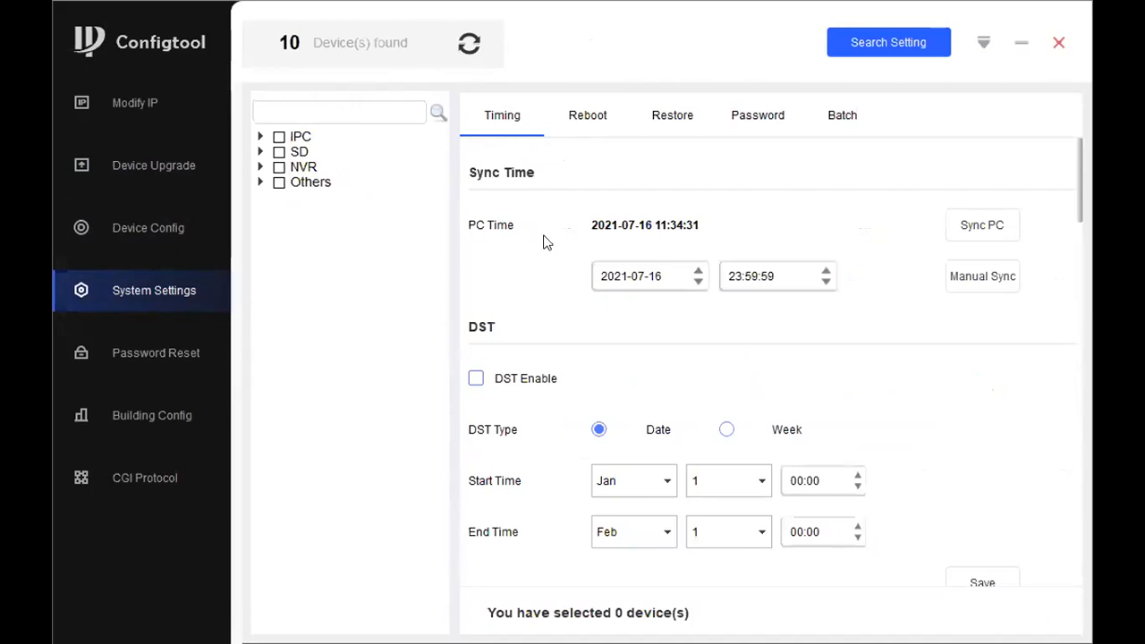
scroll(603, 387, down, 10)
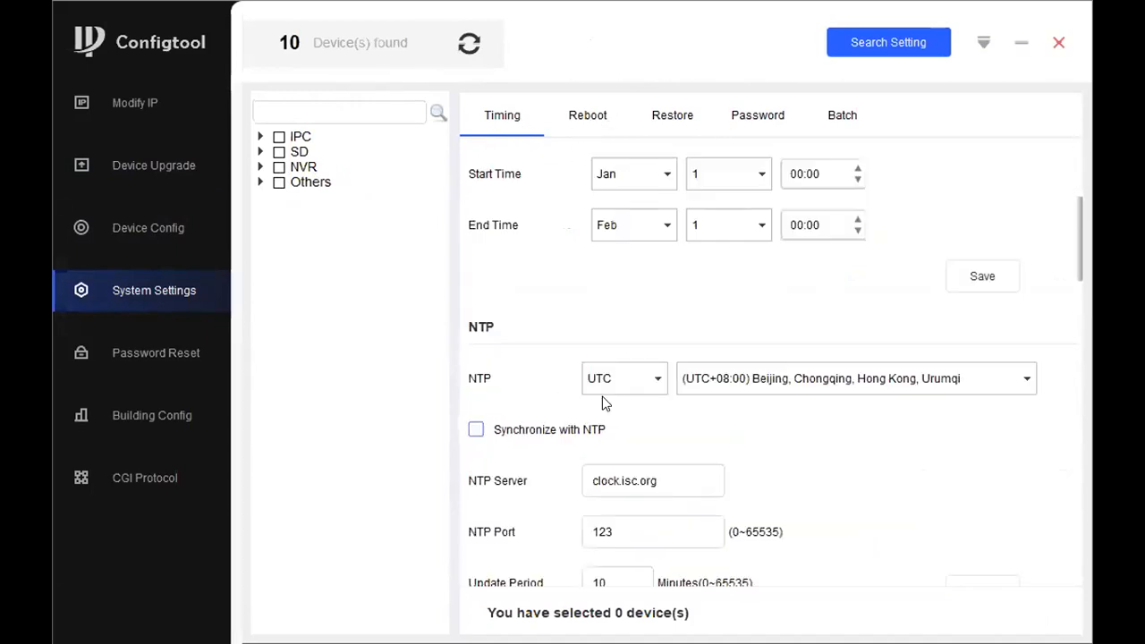
scroll(933, 250, up, 5)
scroll(746, 251, down, 3)
scroll(748, 256, up, 7)
scroll(754, 322, down, 3)
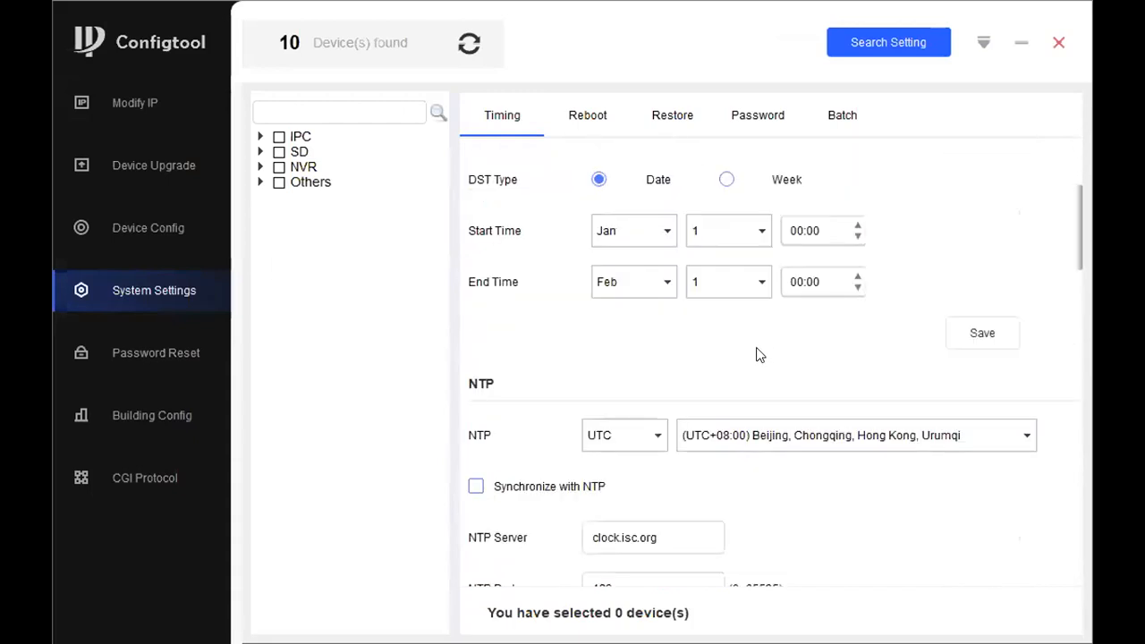
scroll(757, 353, down, 3)
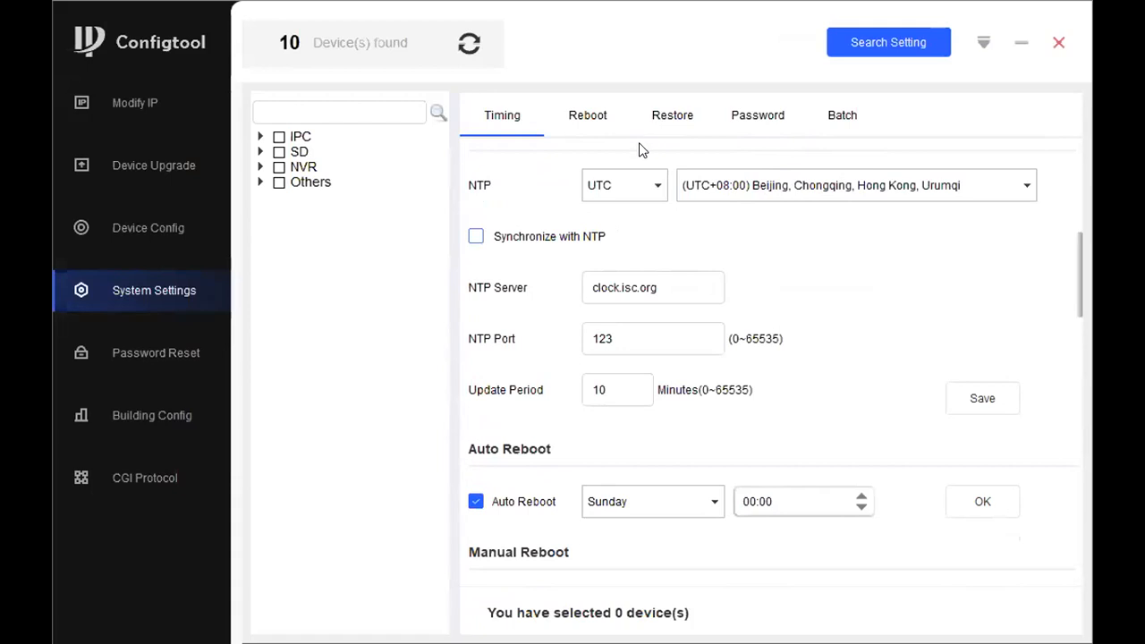
scroll(636, 278, down, 3)
scroll(638, 281, up, 8)
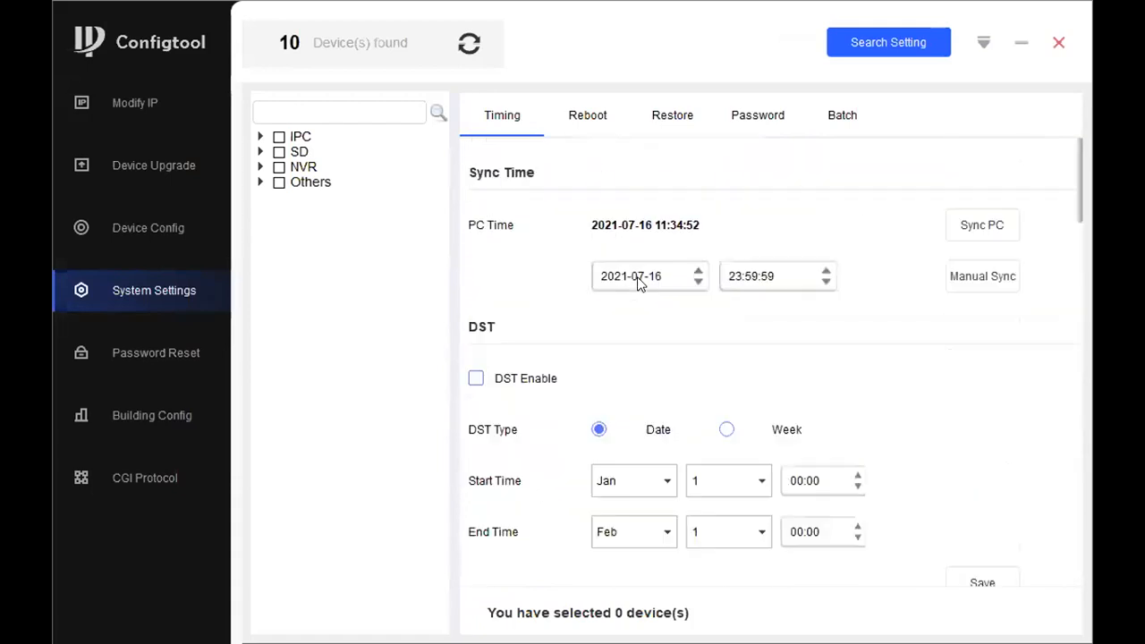
Review the reboot and restore options, check the login details in the search settings, and show the Modify Password section
click(595, 118)
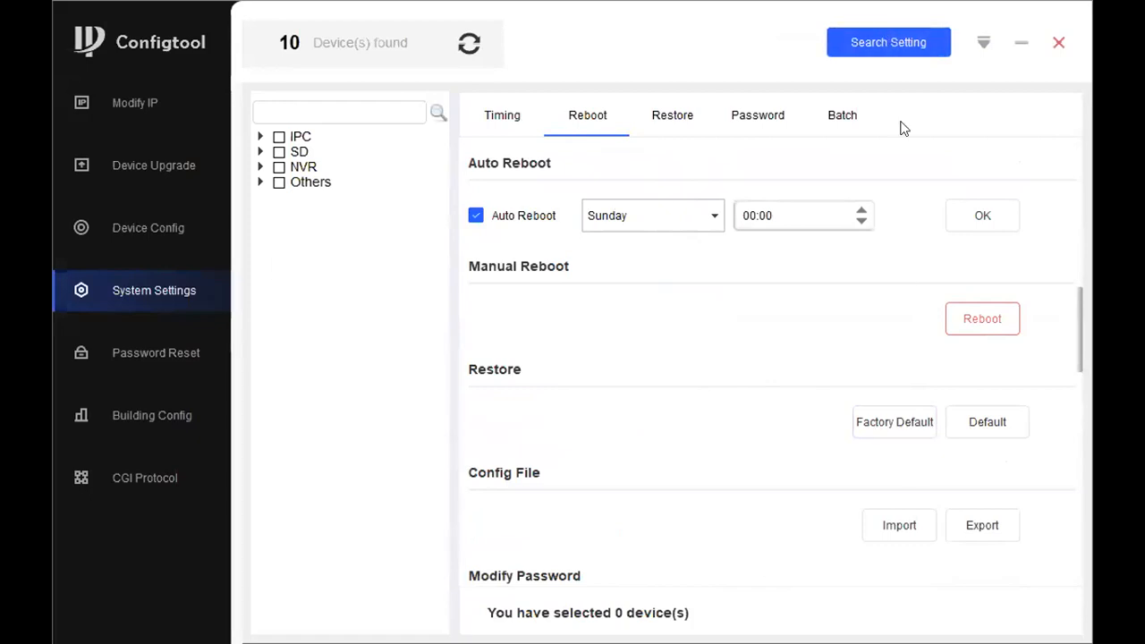
click(887, 54)
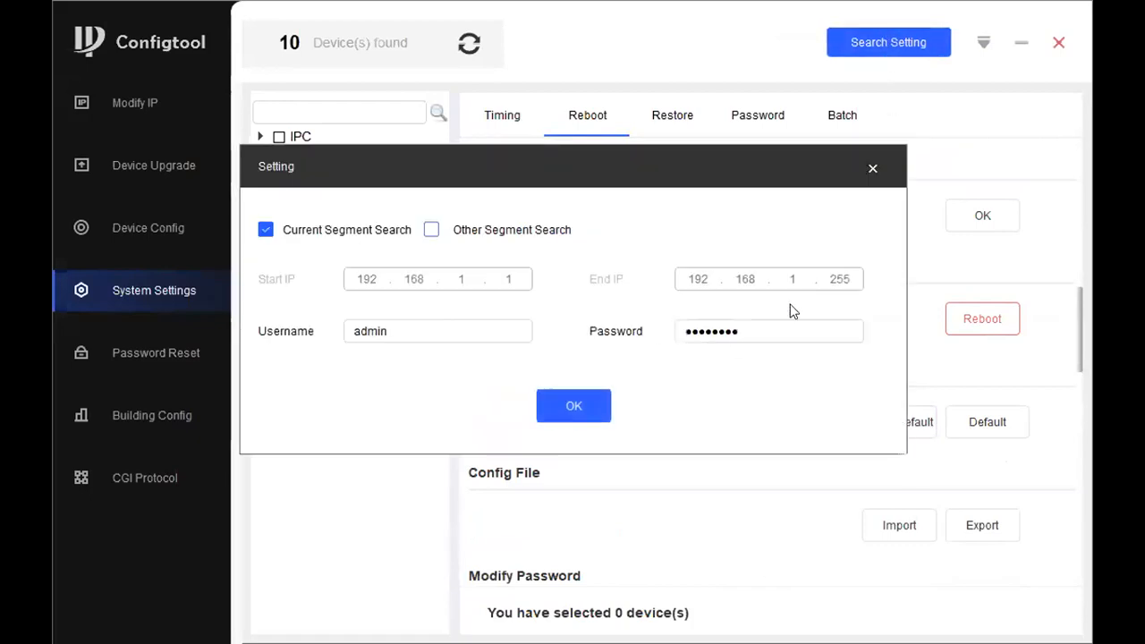
click(876, 165)
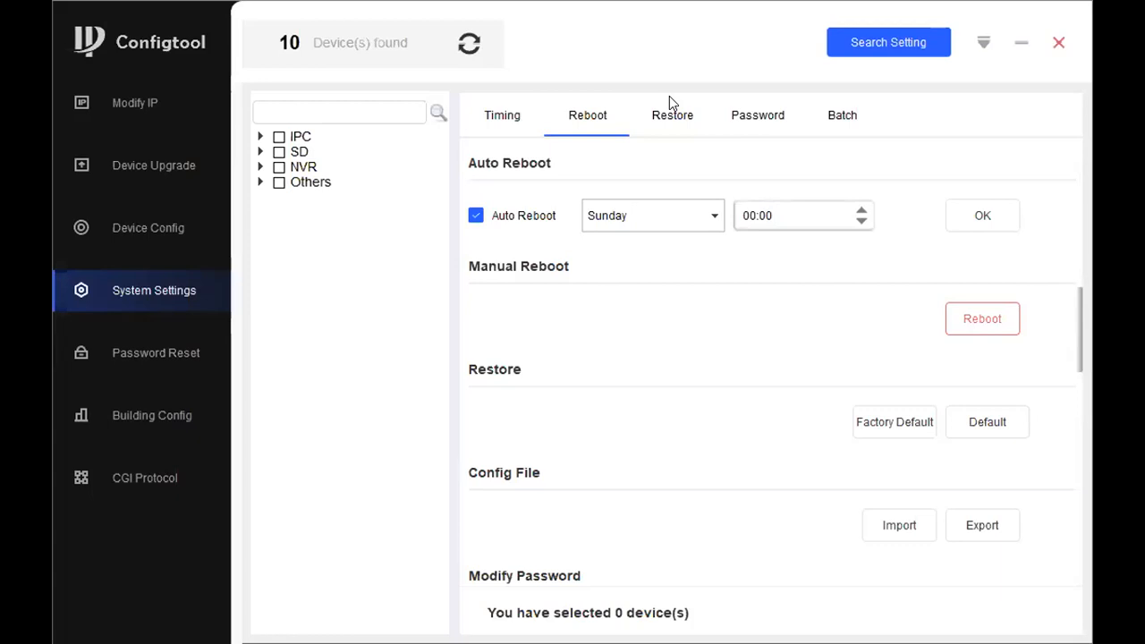
click(729, 116)
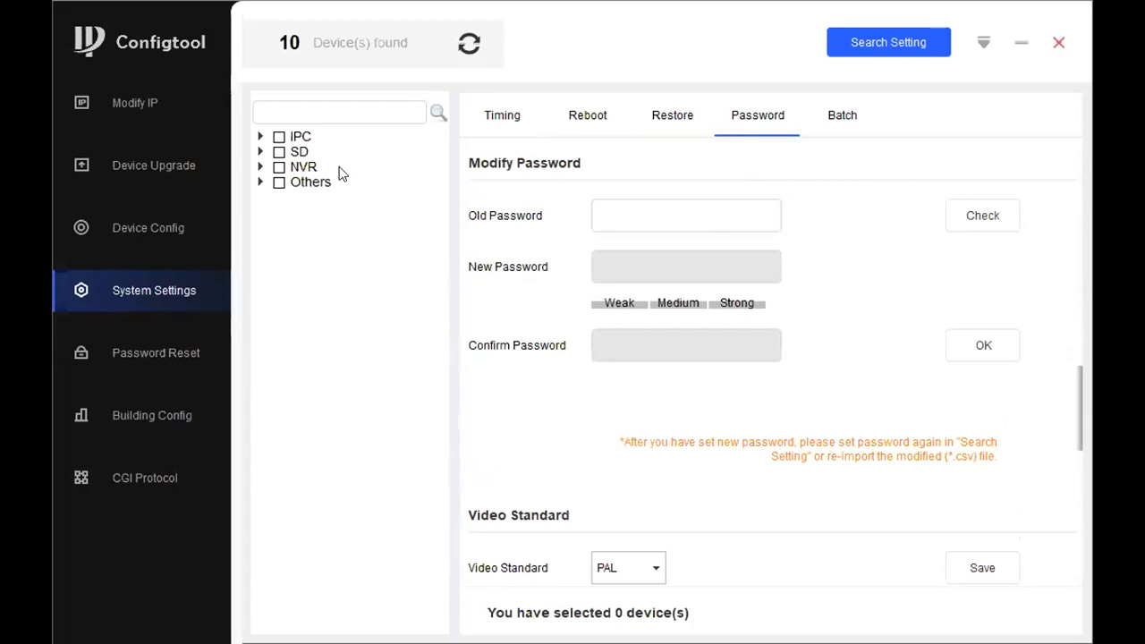
Expand the IPC group, select the camera at 192.168.1.59, and look over the system settings available for it
click(260, 137)
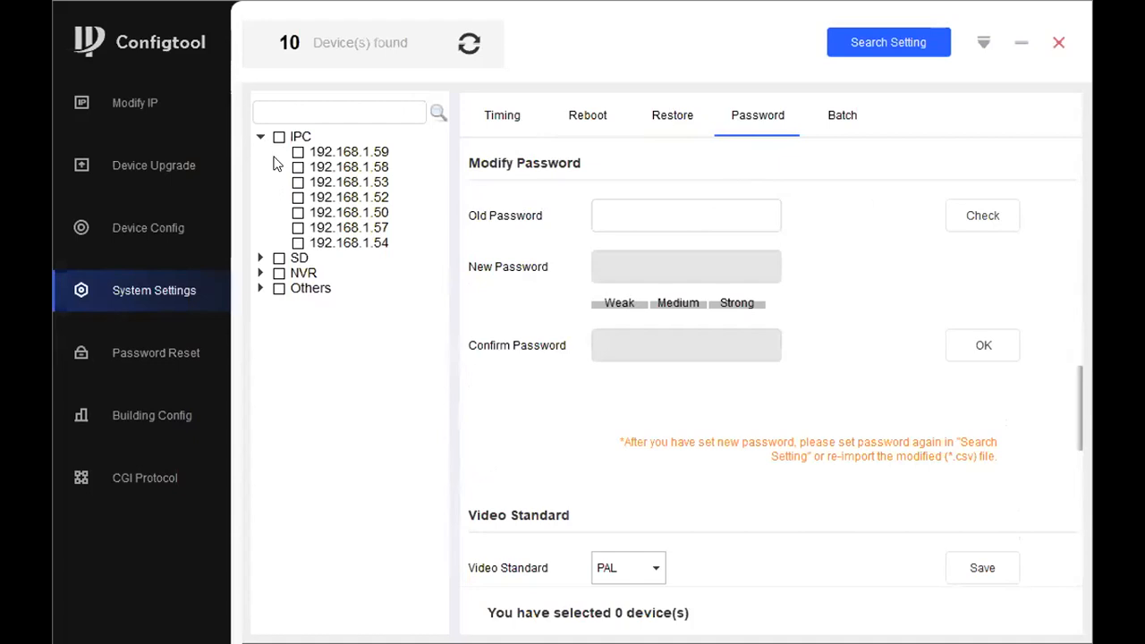
click(297, 152)
scroll(705, 443, down, 3)
scroll(700, 447, up, 3)
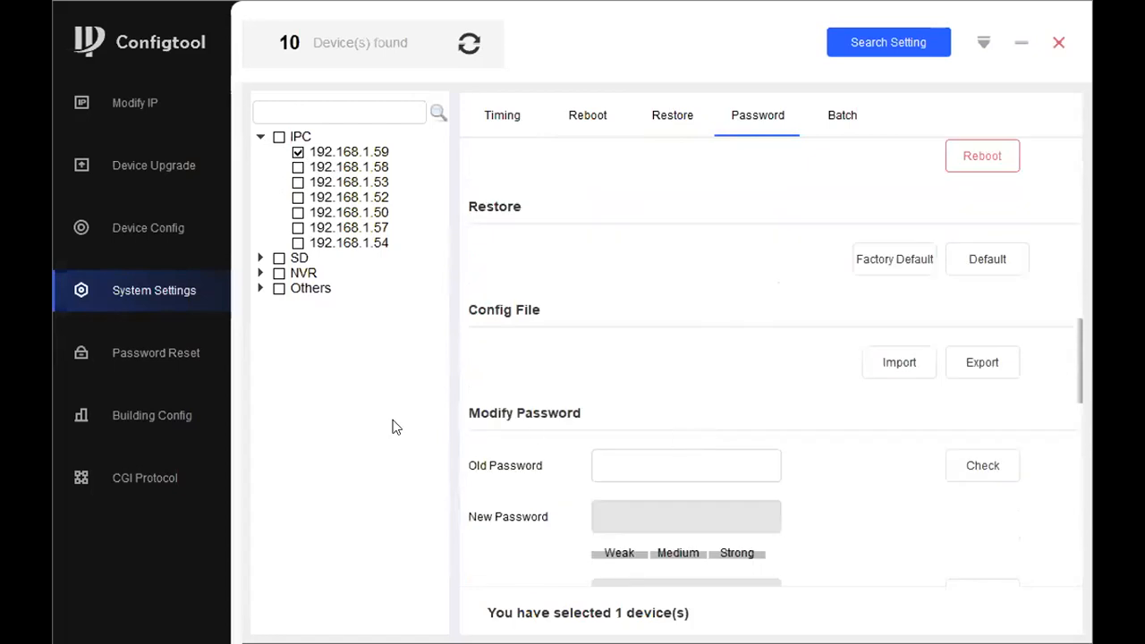
Start a password reset for the IPC at 192.168.1.50, agree to data collection with Never notify enabled, and choose the XML method
click(134, 356)
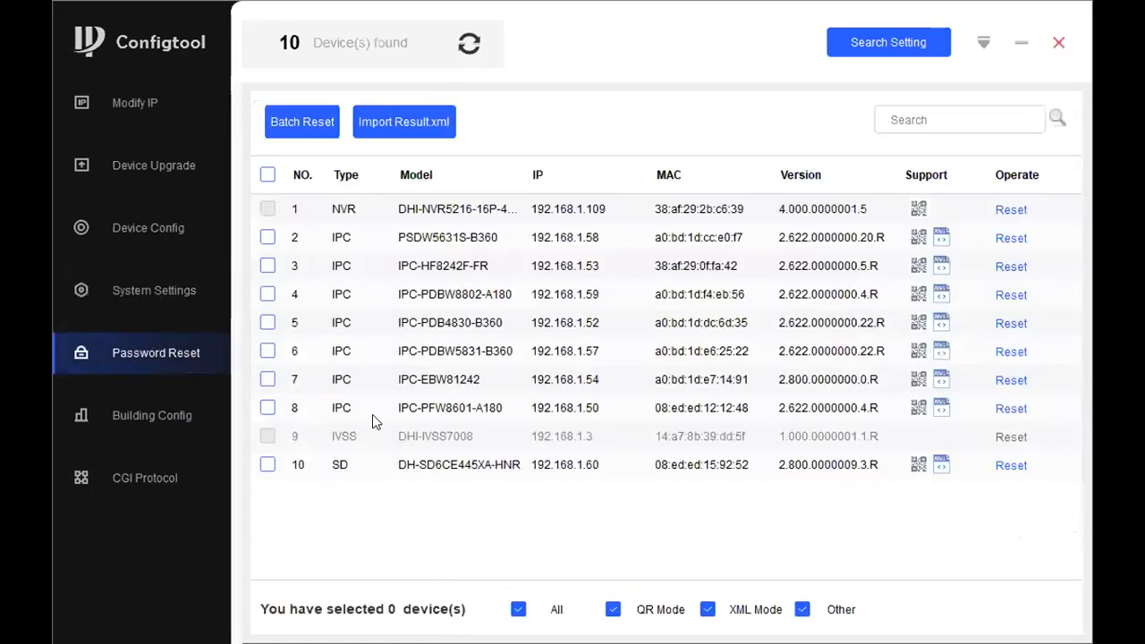
click(1009, 409)
click(409, 339)
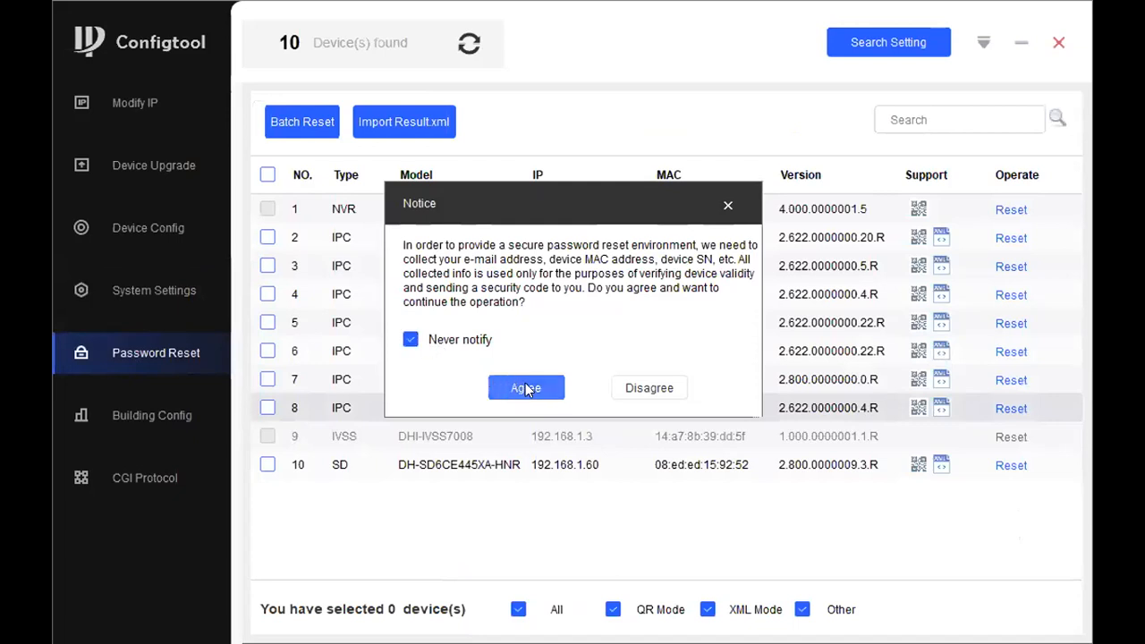
click(526, 388)
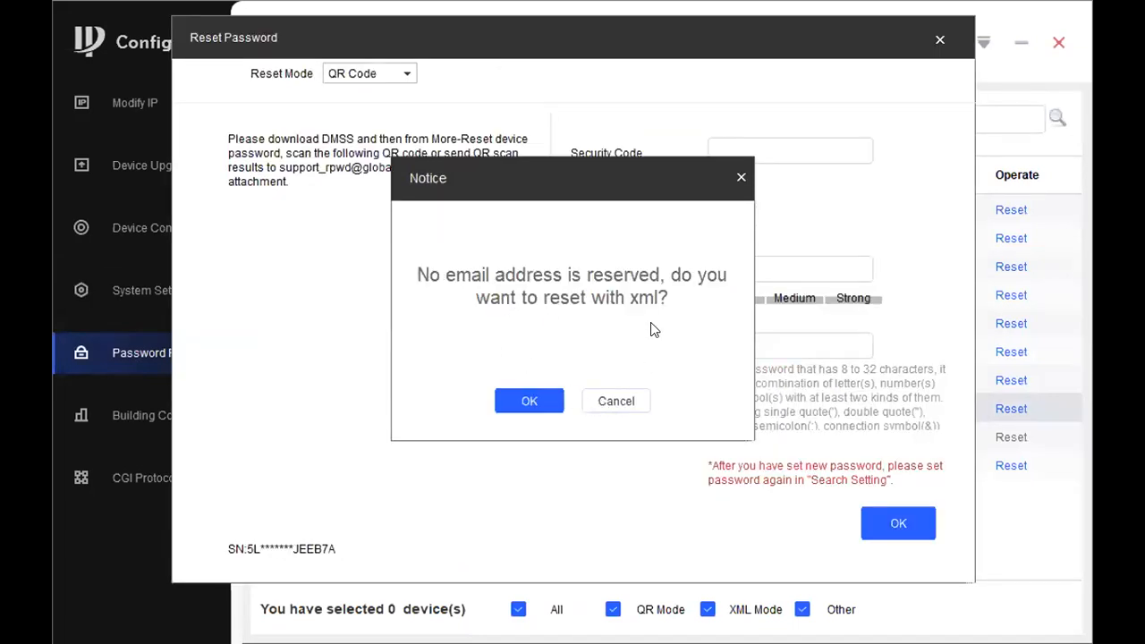
click(549, 405)
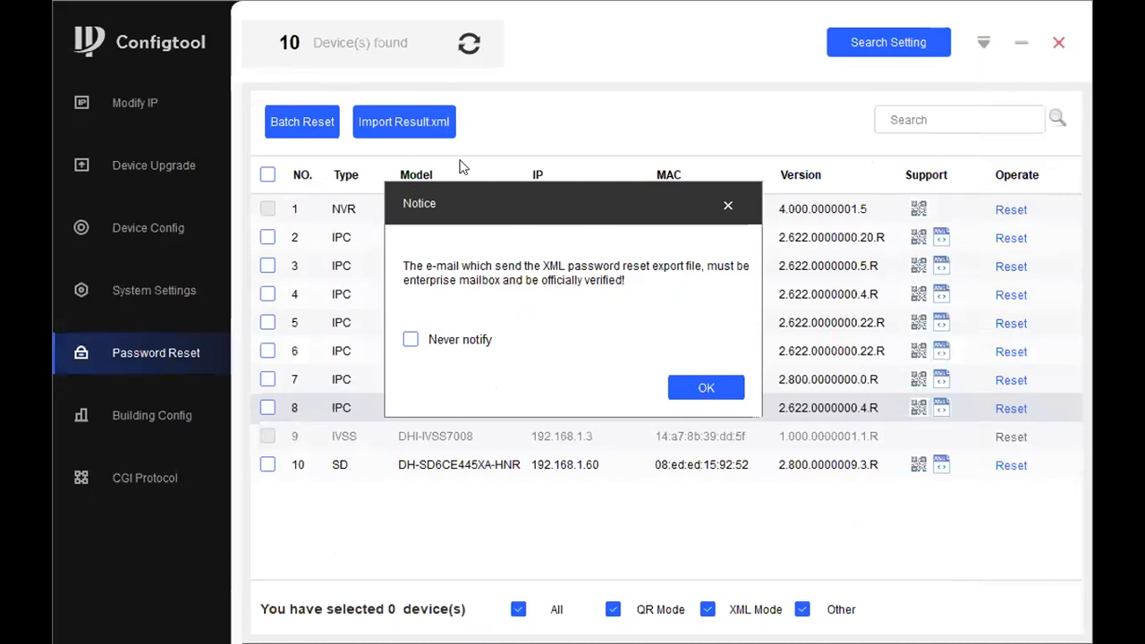
key(Return)
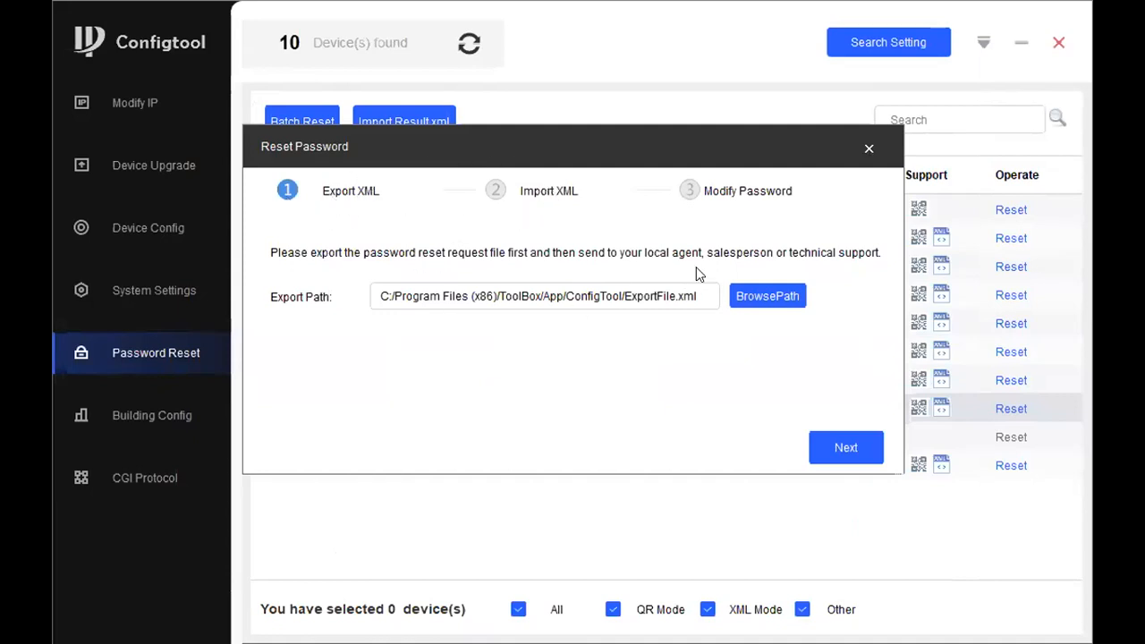
Export the password reset request to C:/Program Files (x86)/ToolBox/App/ConfigTool/ExportFile.xml, view the Import XML stage, and go back to the export stage
click(832, 448)
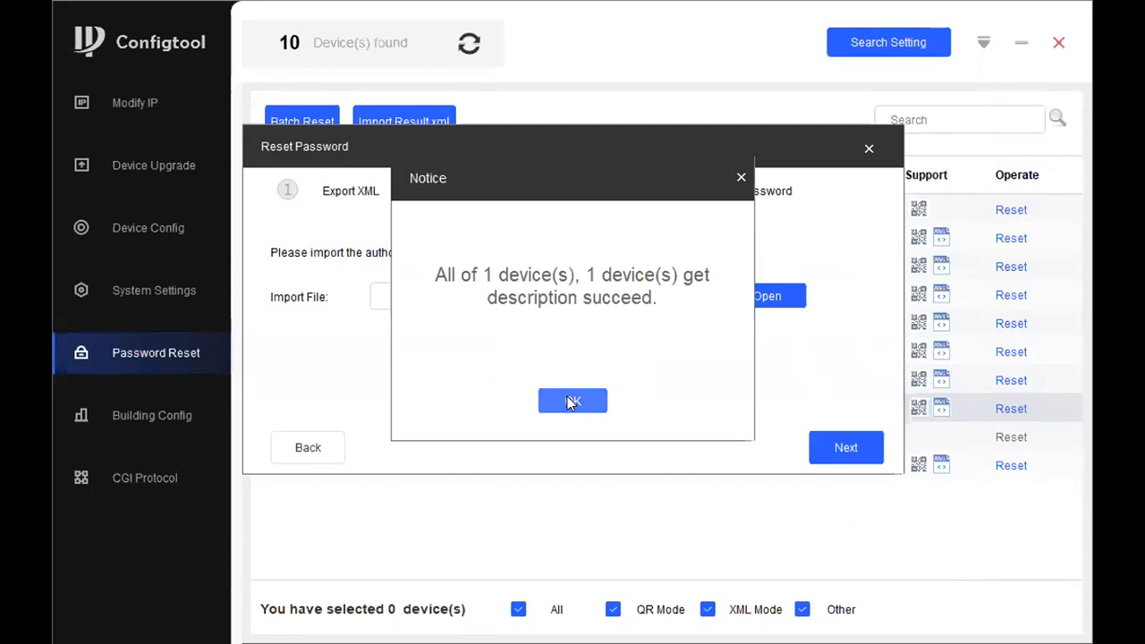
click(575, 403)
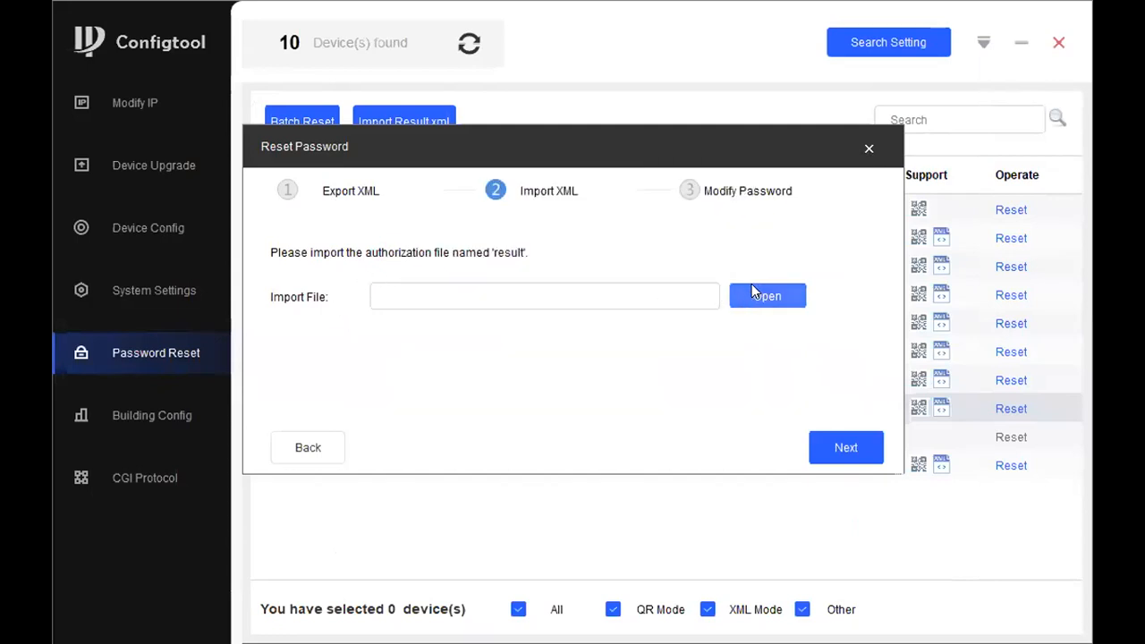
click(271, 445)
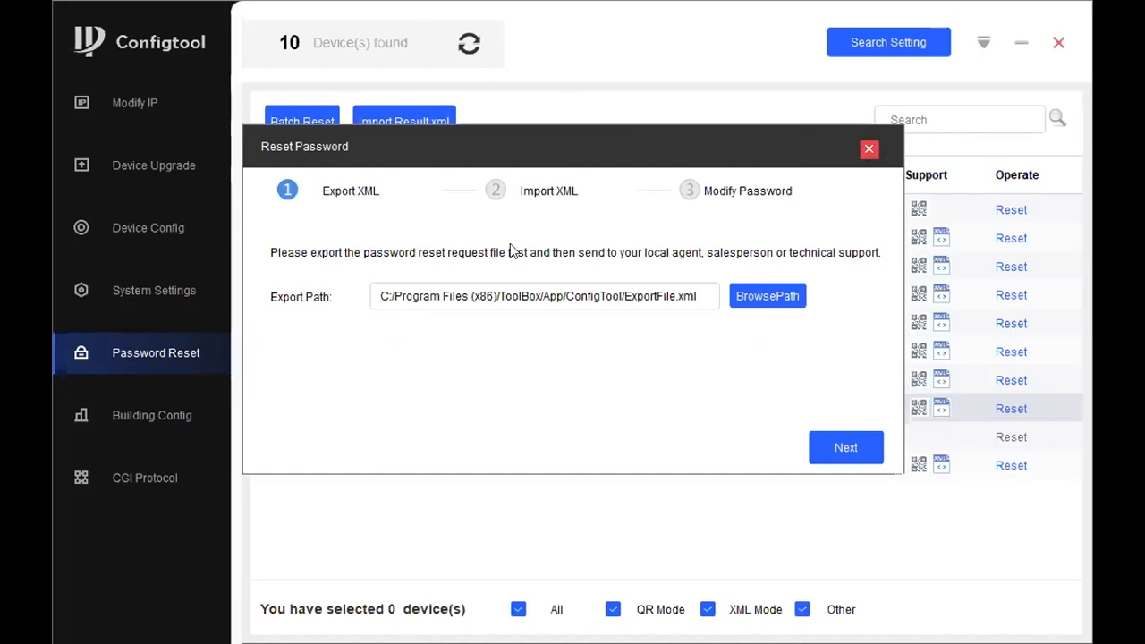
Look over the Batch system settings and the Password Reset and Building Config pages, and return to the device list under Modify IP
click(153, 268)
click(852, 112)
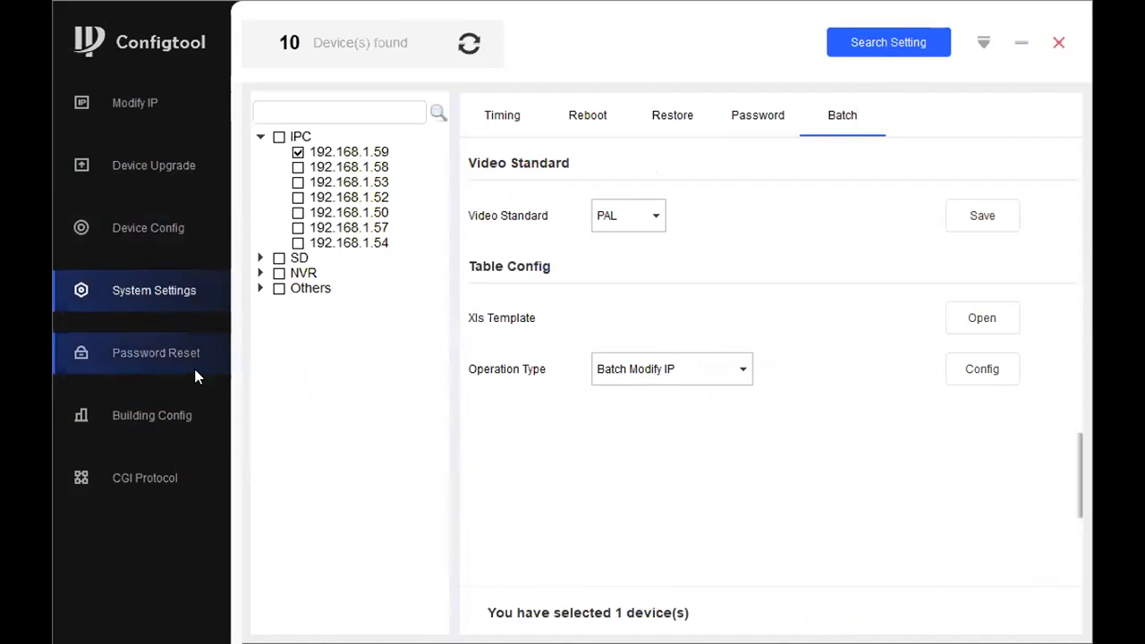
click(168, 352)
click(154, 415)
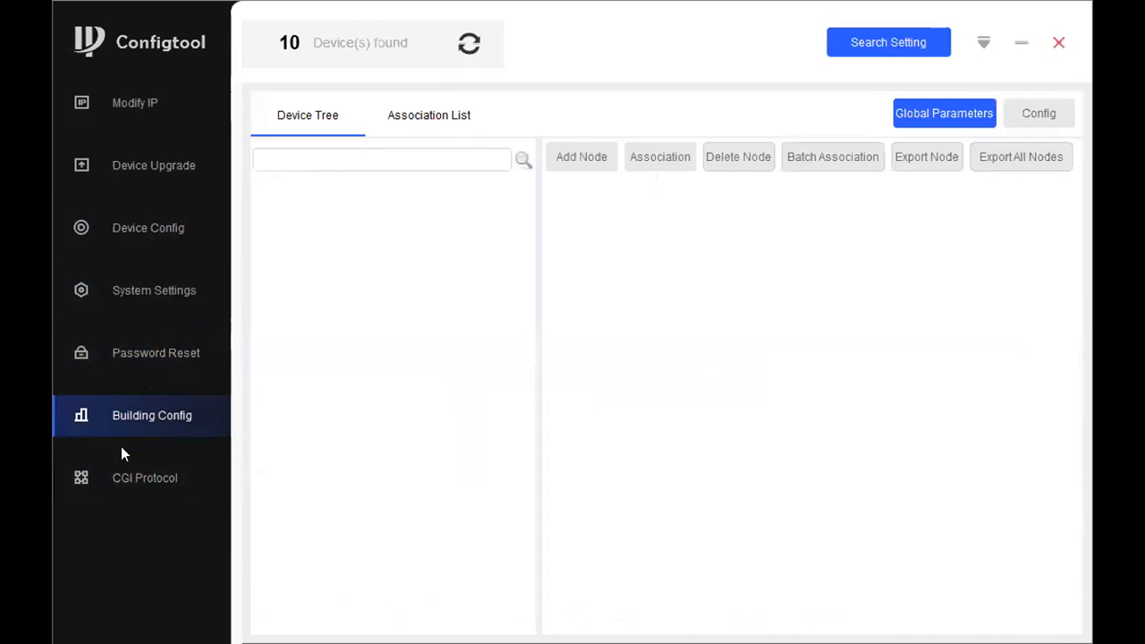
click(127, 461)
click(137, 425)
click(132, 460)
click(139, 417)
click(137, 342)
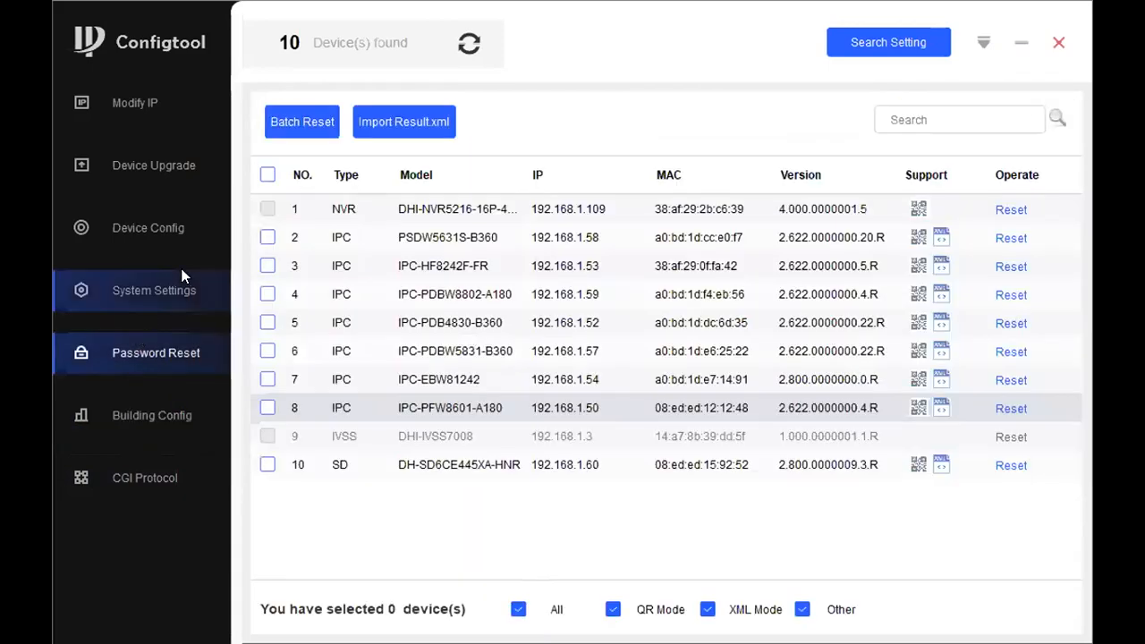
click(179, 100)
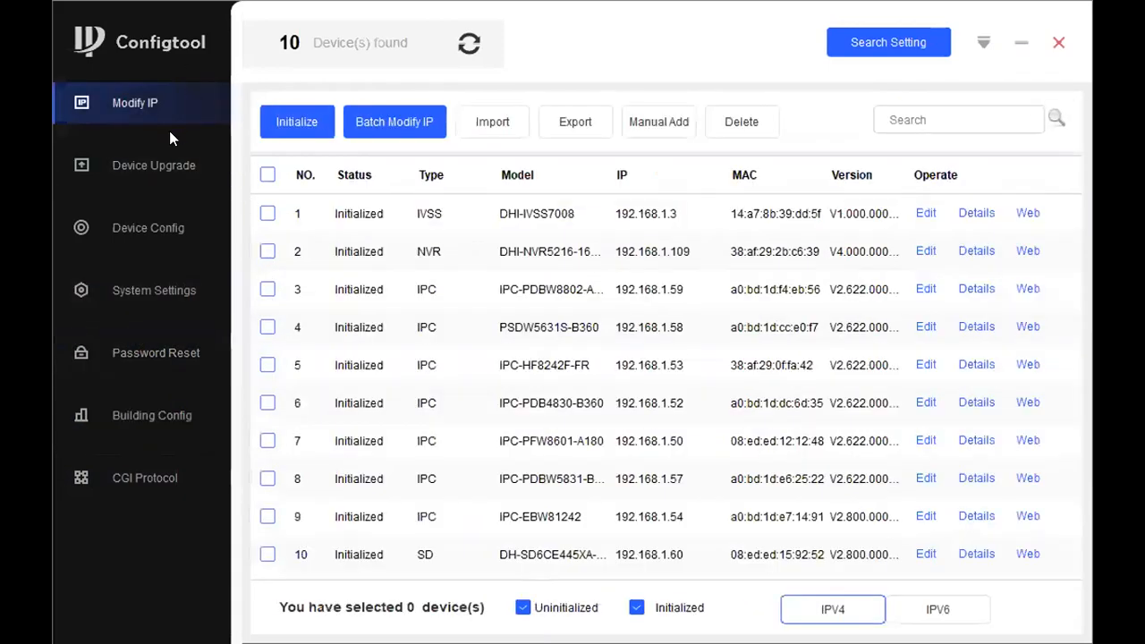
Look over the Device Upgrade and Device Config pages
click(167, 161)
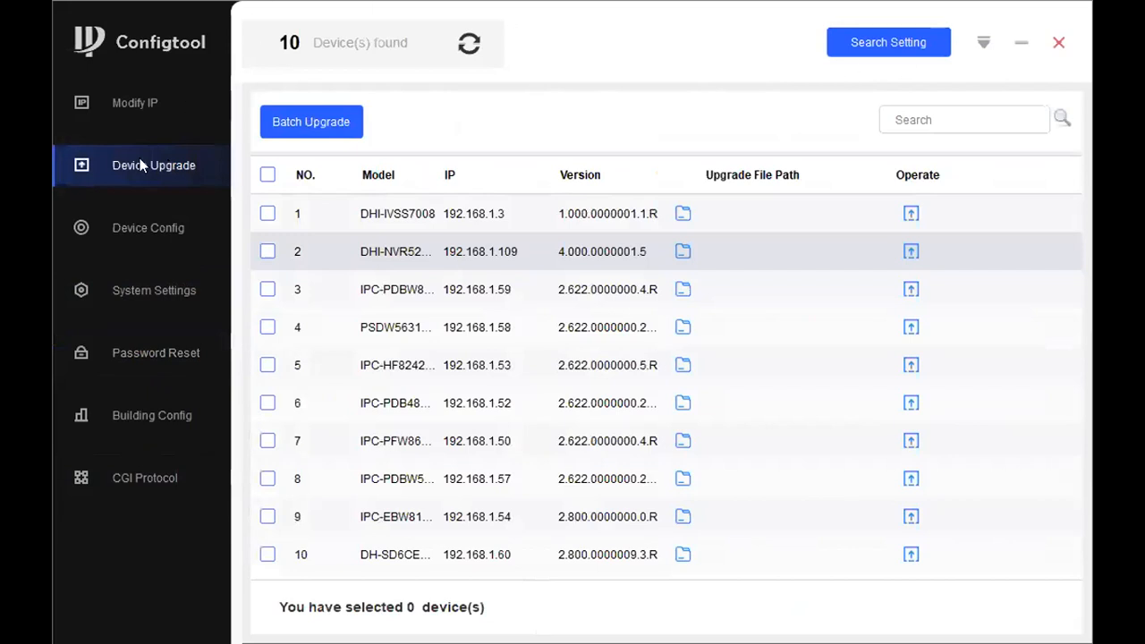
click(210, 209)
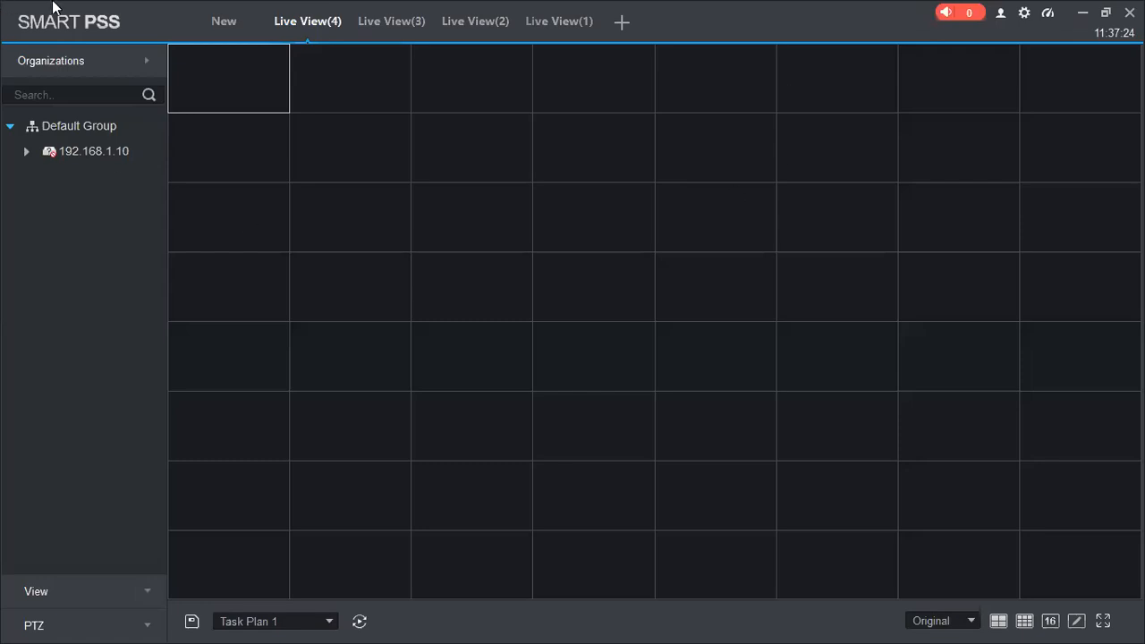
Switch to SmartPSS, go to the module overview, and check the program version in the About information
click(223, 22)
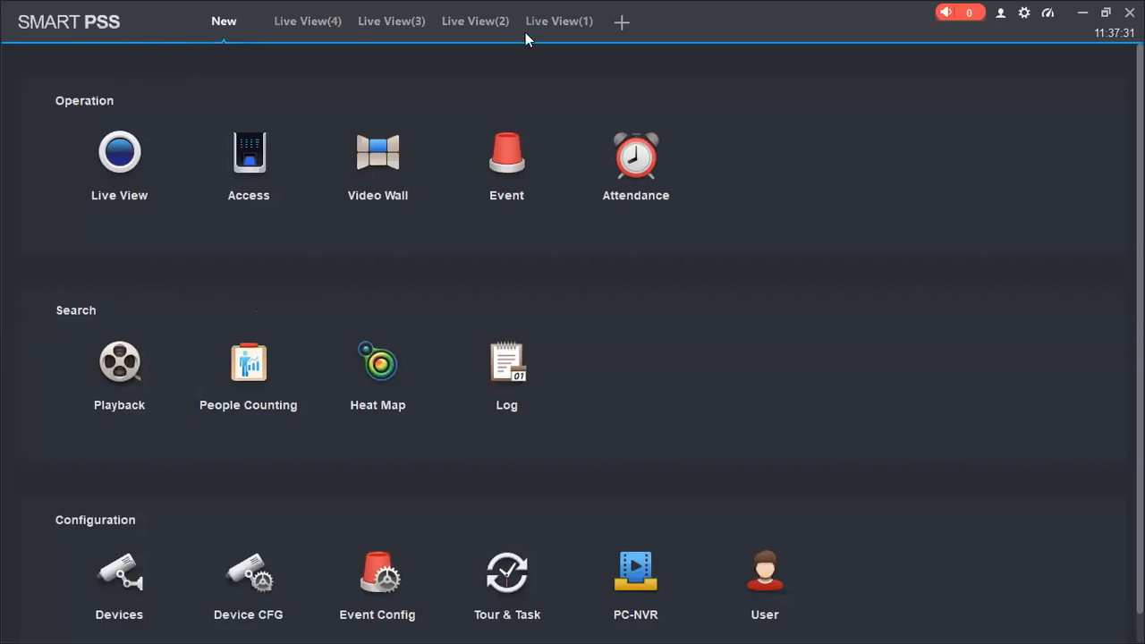
click(1002, 18)
click(1003, 112)
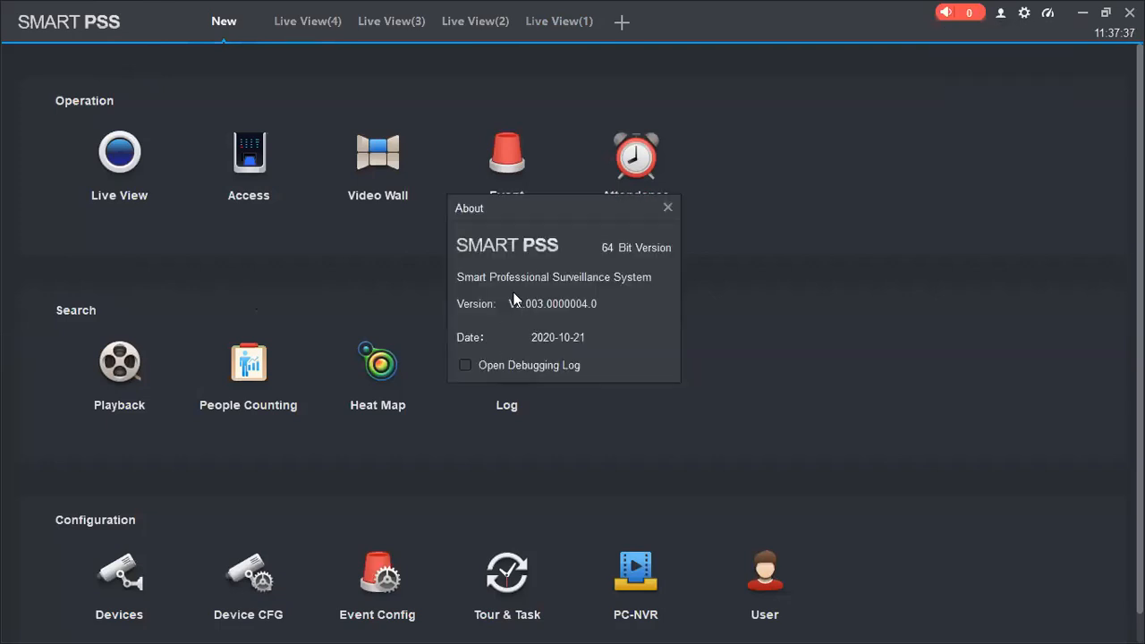
click(666, 211)
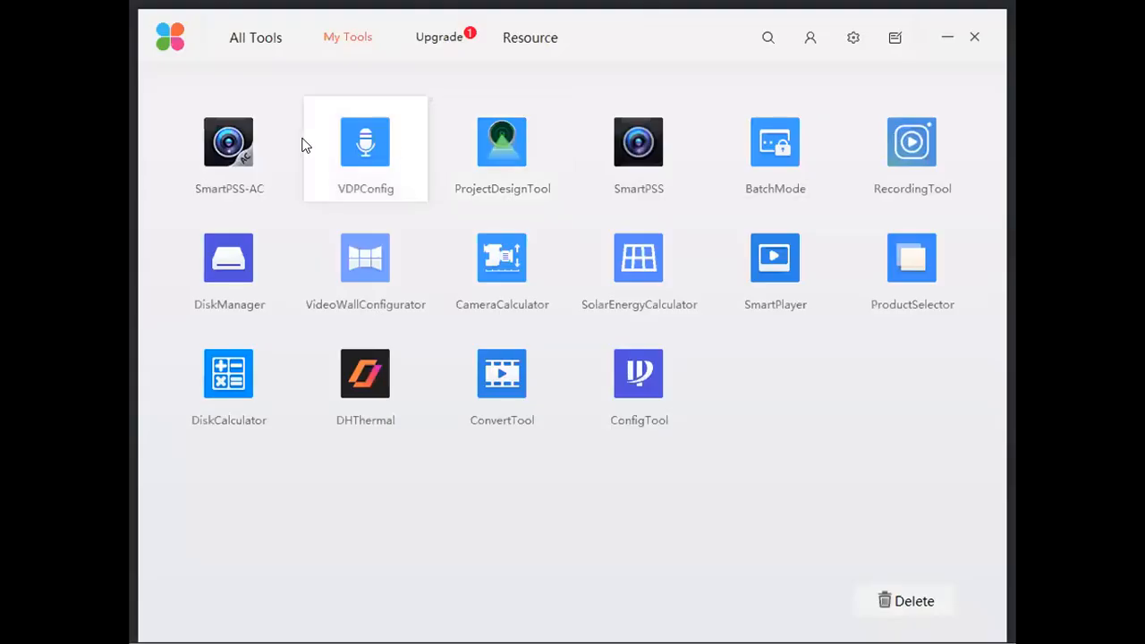
Launch SmartPSS-AC from My Tools in the toolbox, dismiss the notice, and leave the Time Template page for Home
click(250, 152)
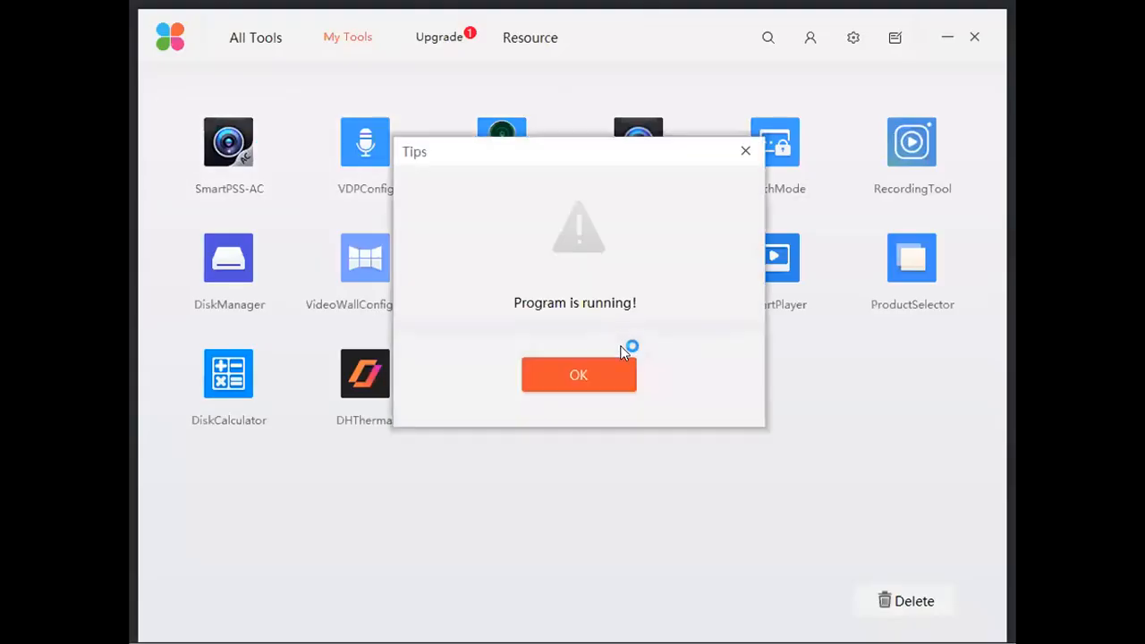
click(580, 367)
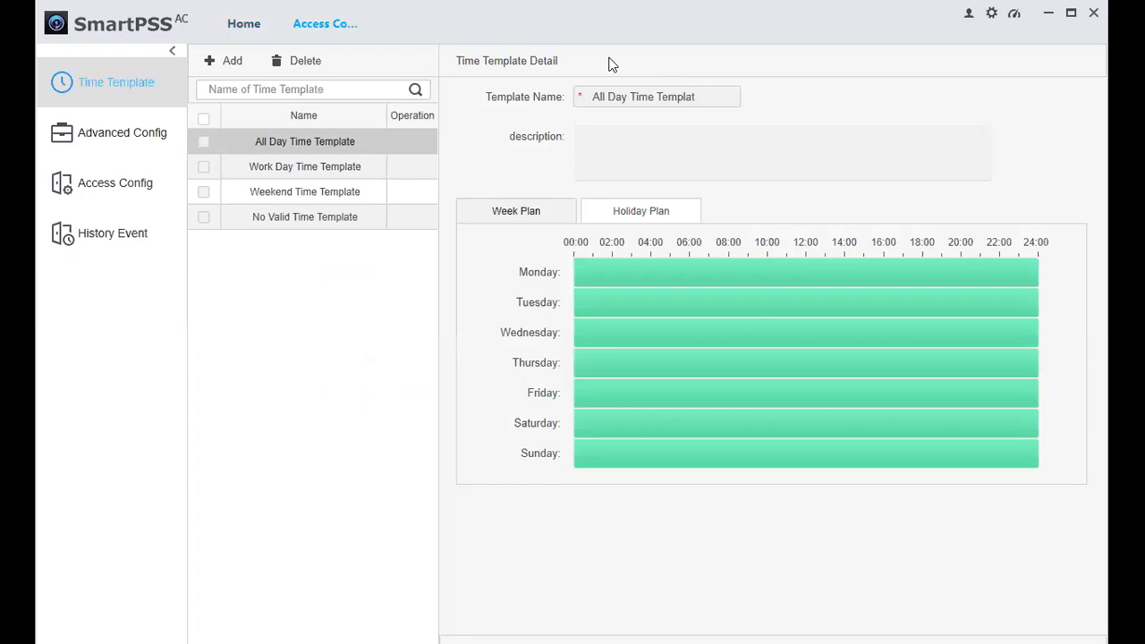
click(224, 40)
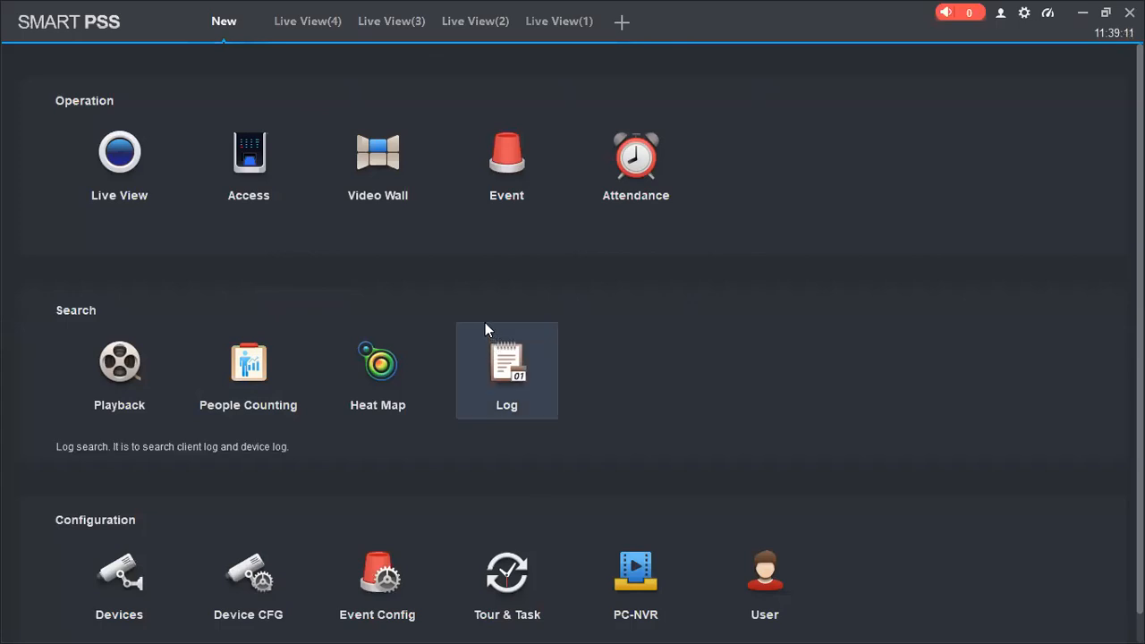
In SmartPSS, look over the devices under 192.168.1.10 in Live View and the Event list, and return to the module overview
click(143, 174)
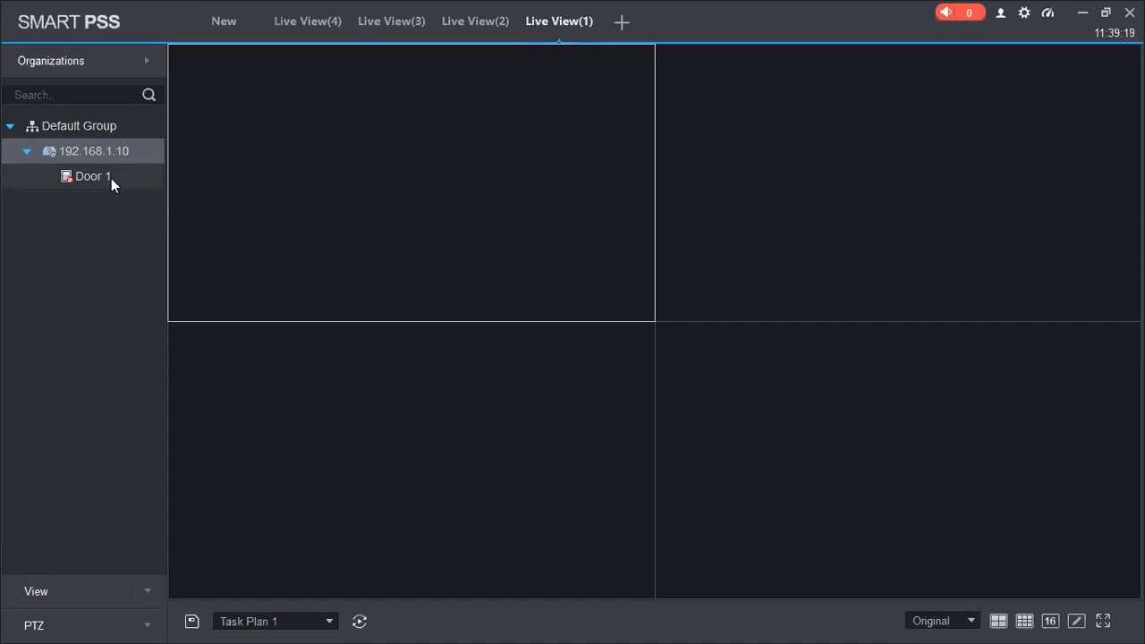
click(217, 27)
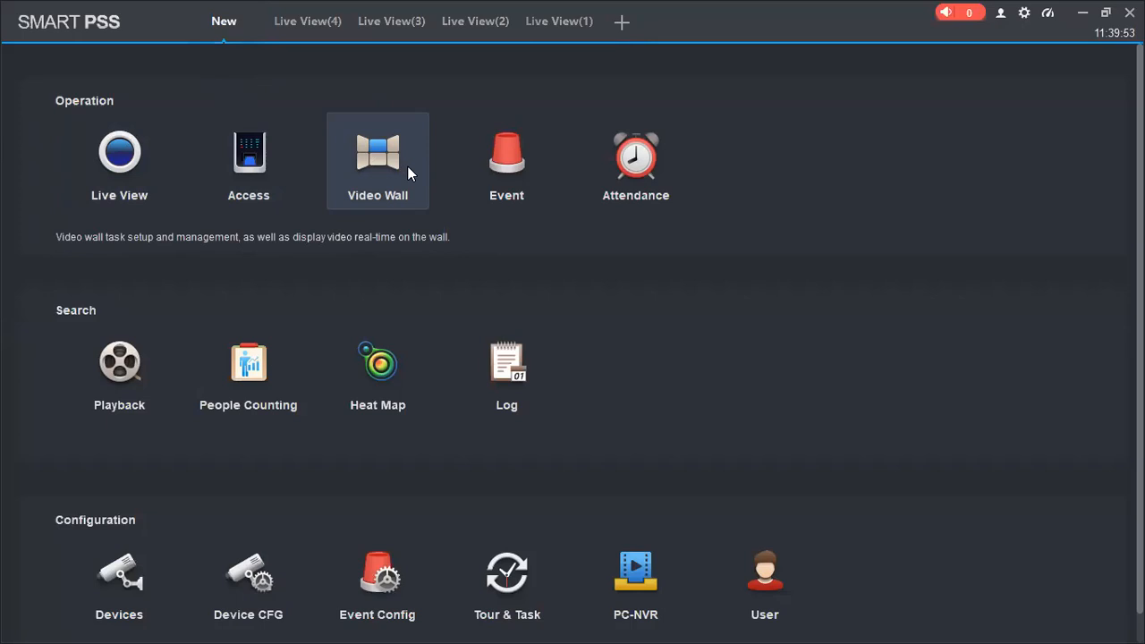
click(498, 155)
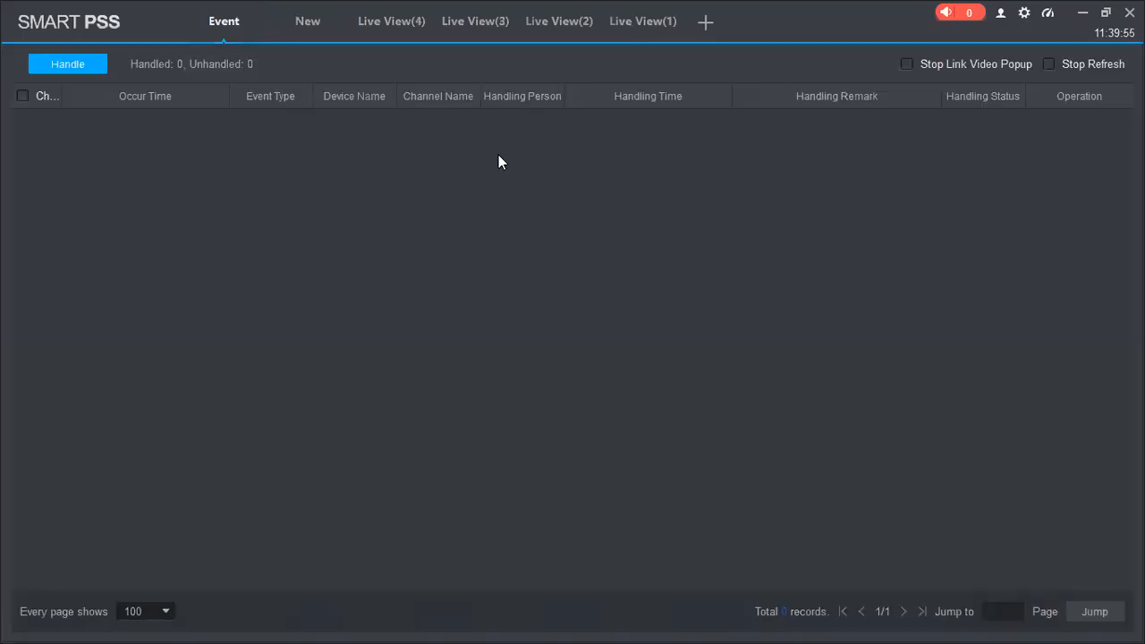
click(290, 29)
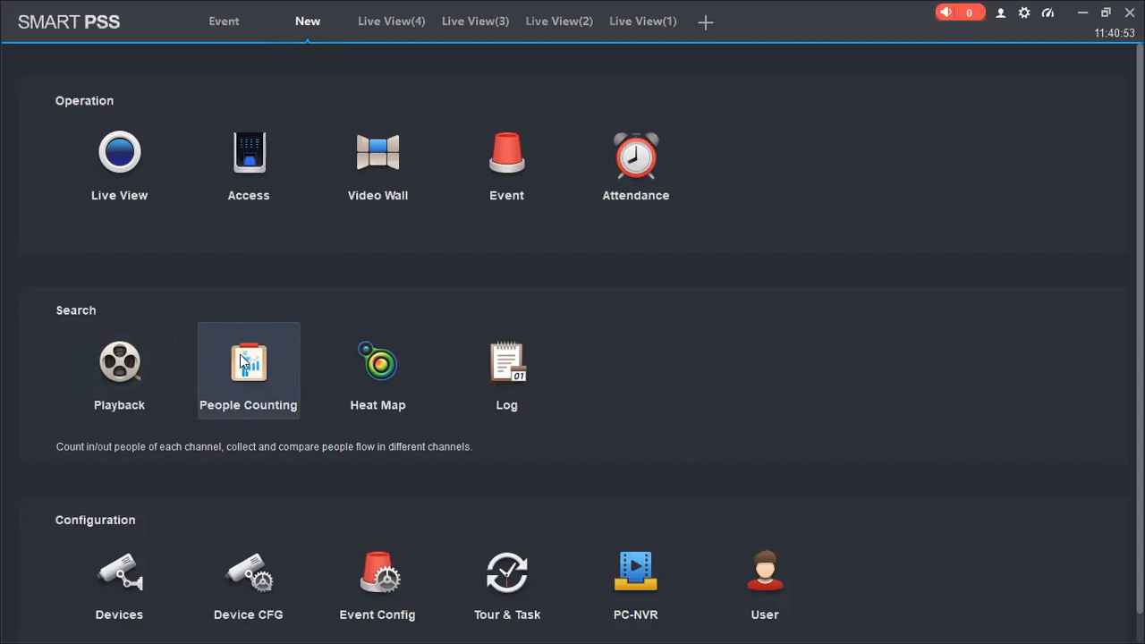
Open People Counting and look through its flow statistics, passenger, average residence time and number-of-people-in-area reports
click(298, 324)
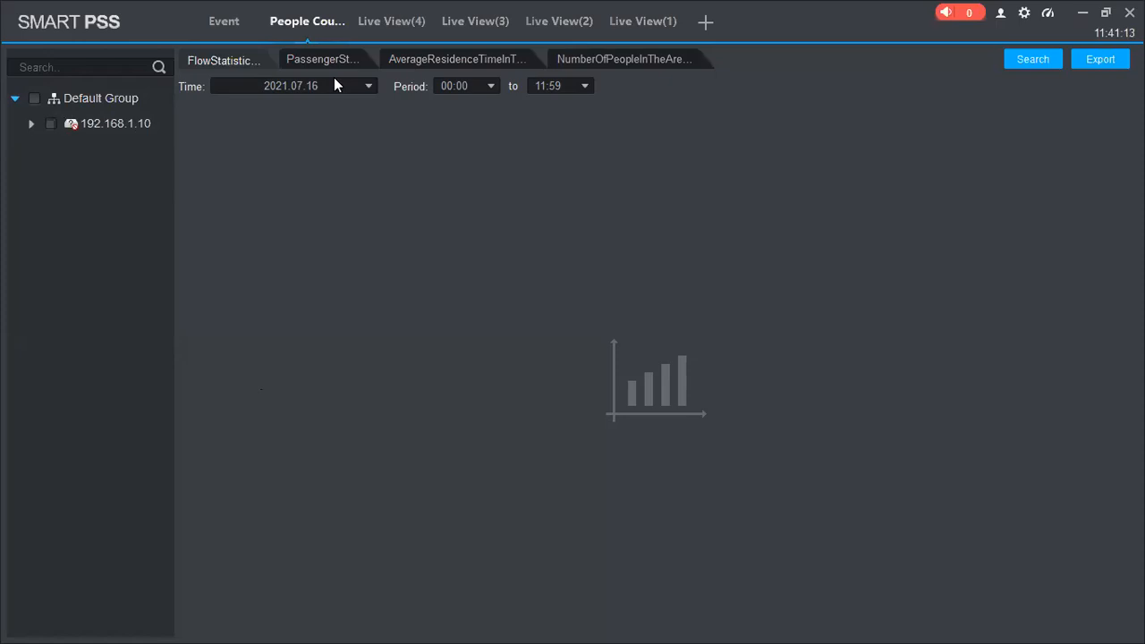
click(316, 61)
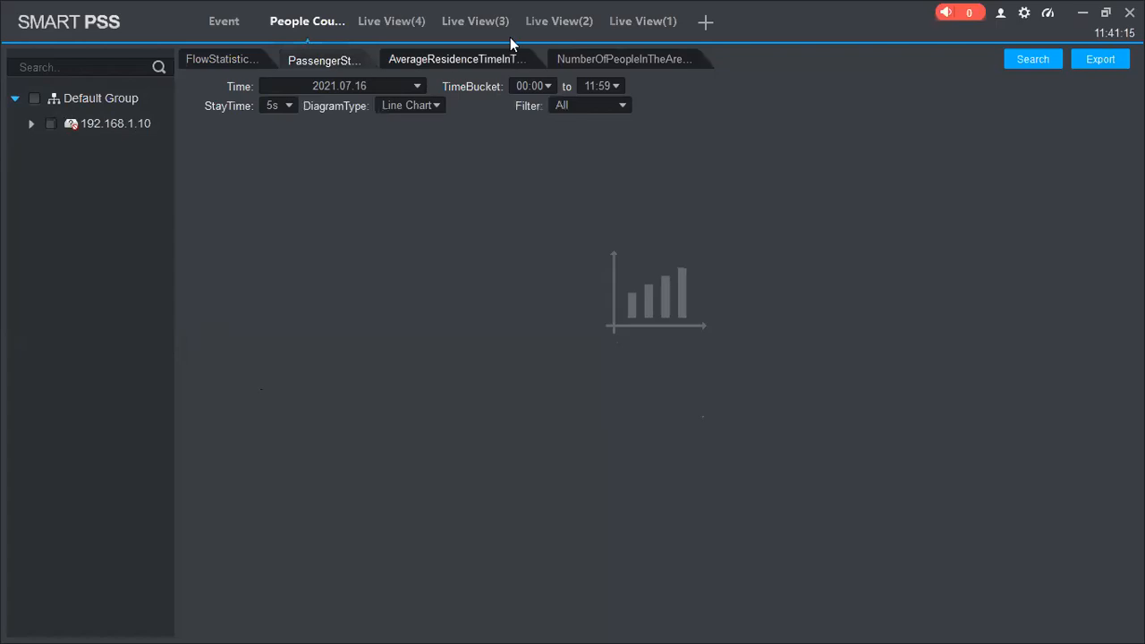
click(422, 60)
click(614, 61)
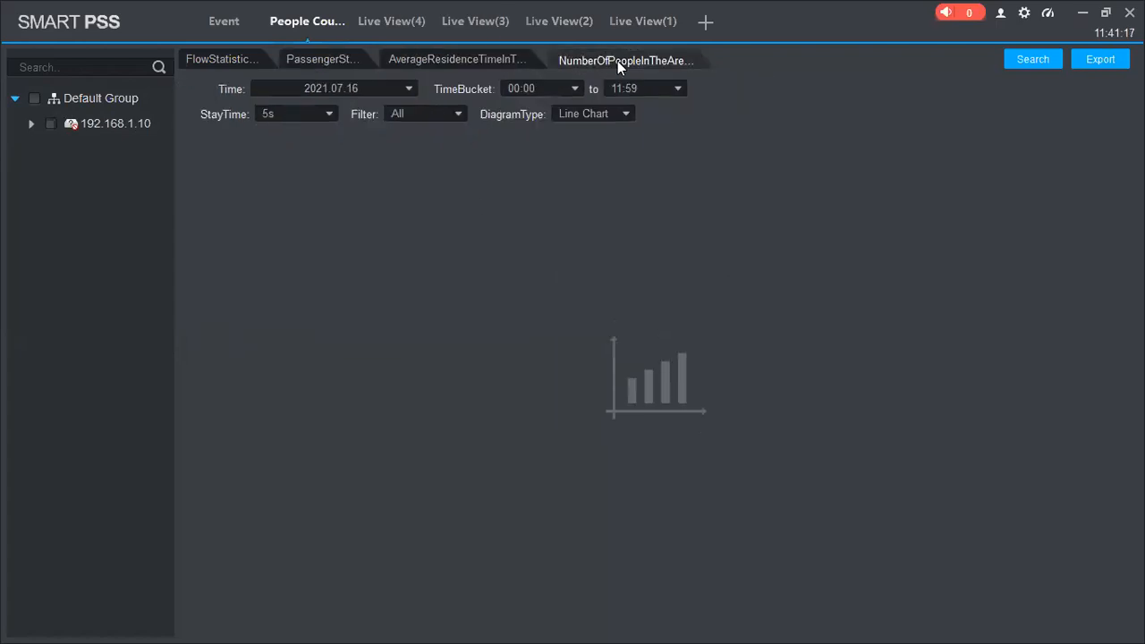
click(238, 60)
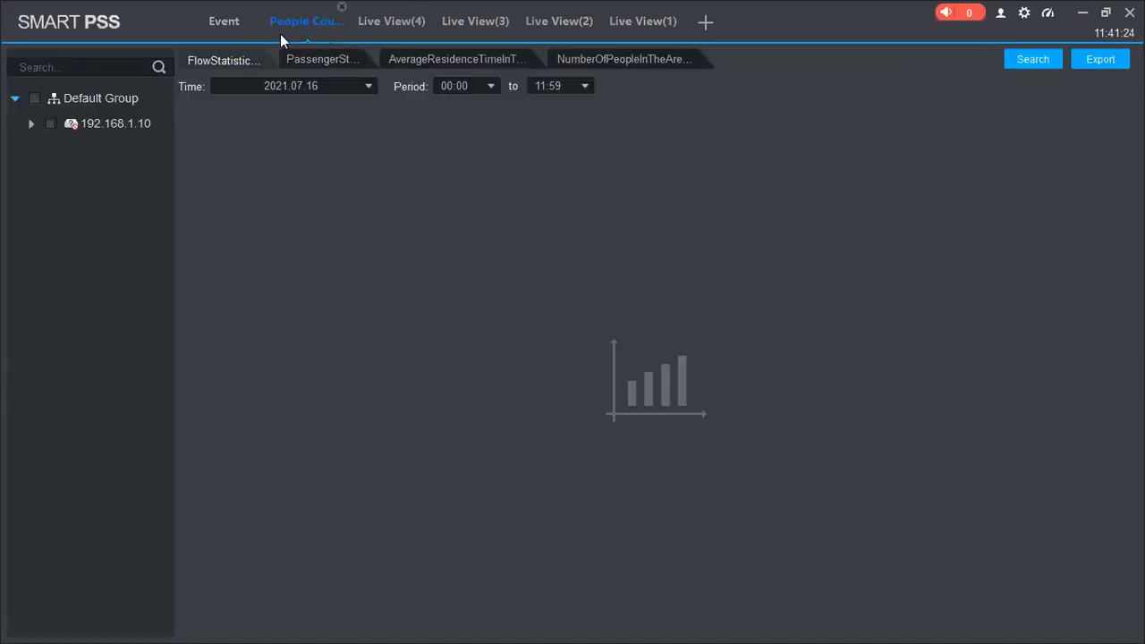
Close the Event, People Counting and Live View(3) pages, and open a new module overview
click(189, 23)
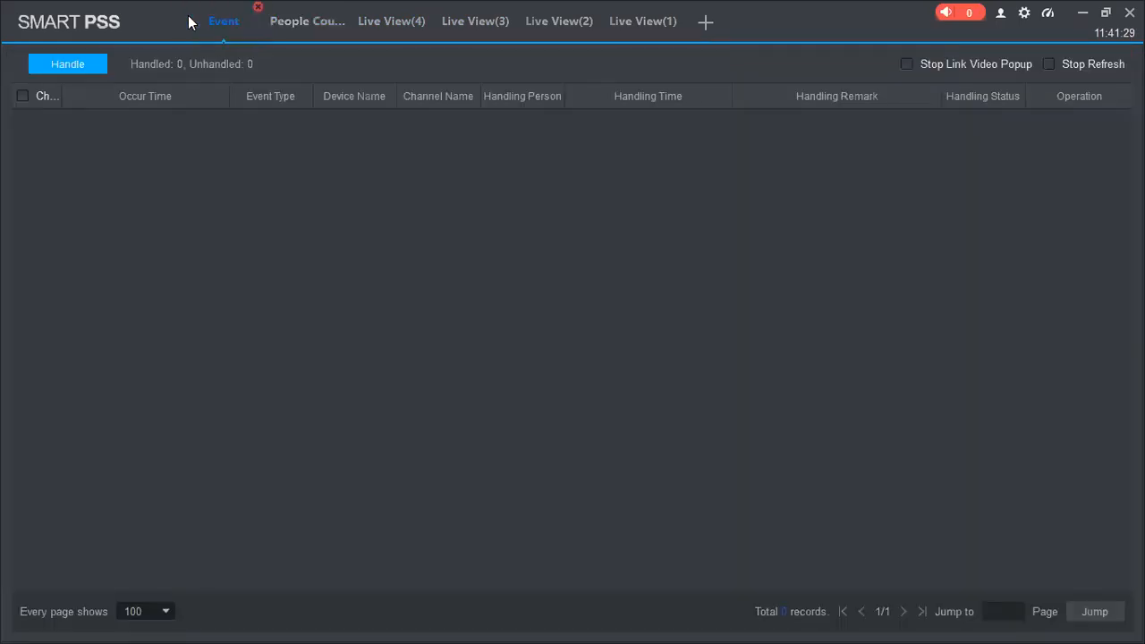
double_click(189, 23)
double_click(188, 22)
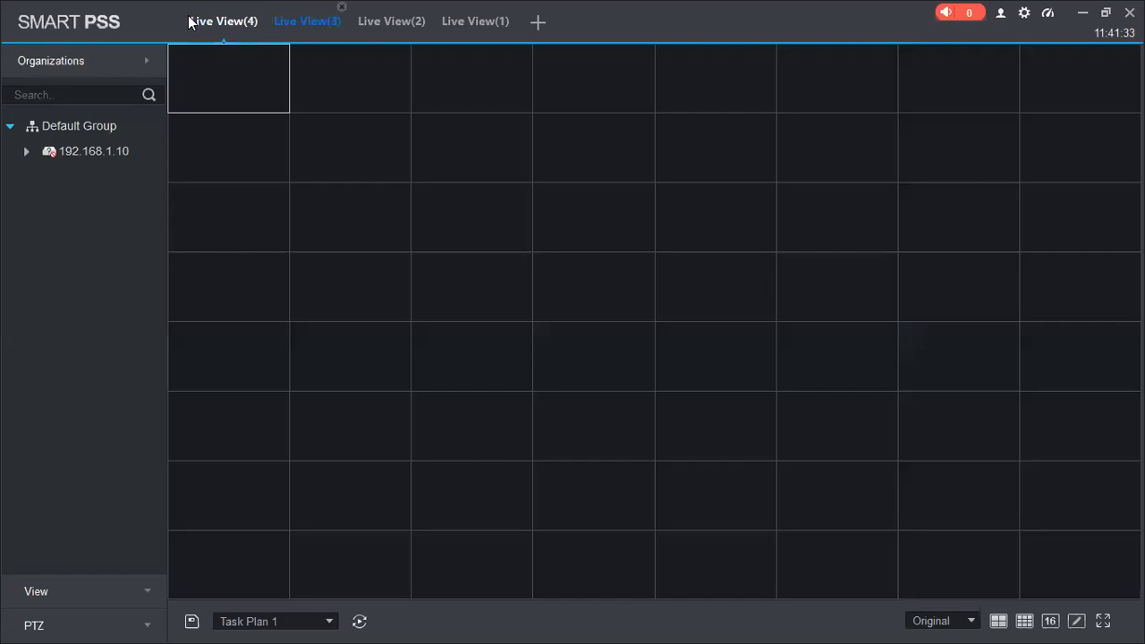
click(341, 7)
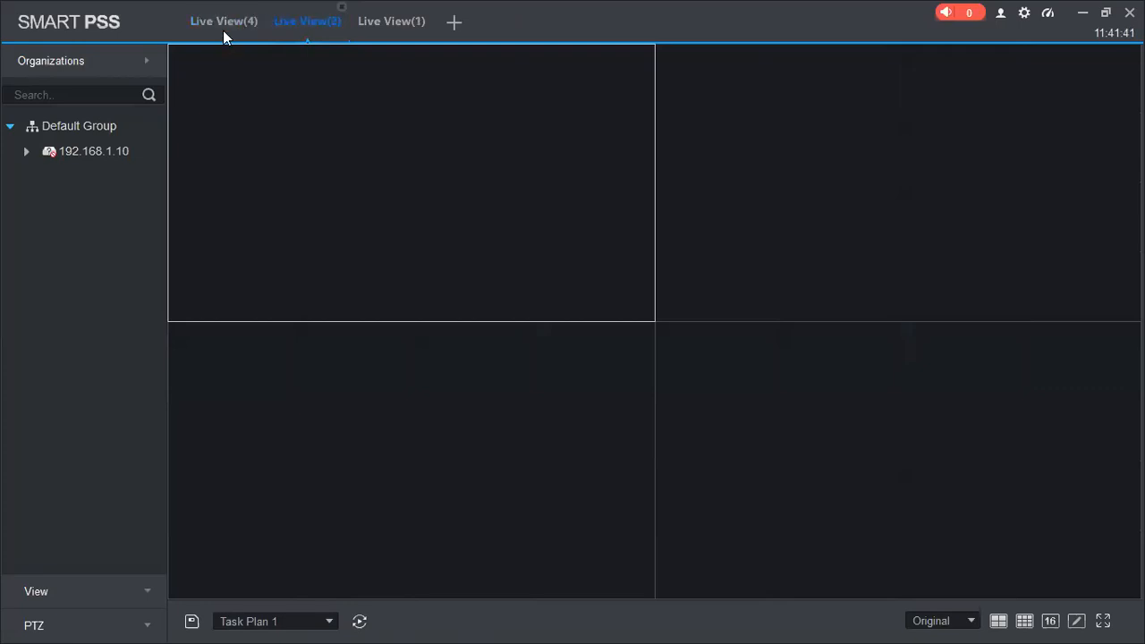
click(463, 27)
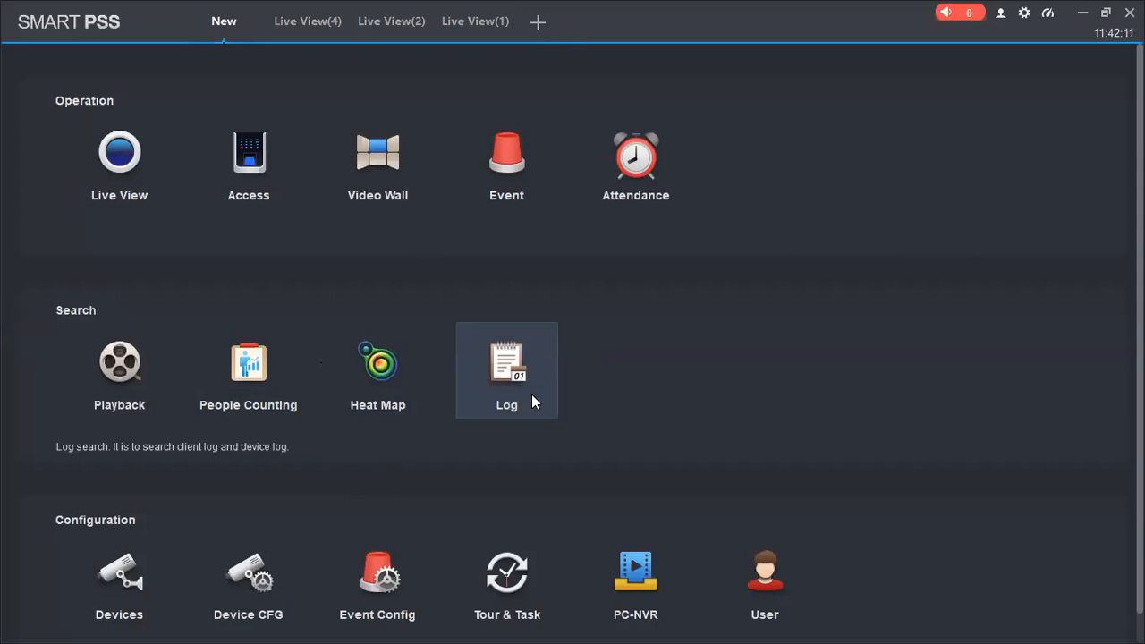
Open the Devices module and start an automatic device search
click(137, 586)
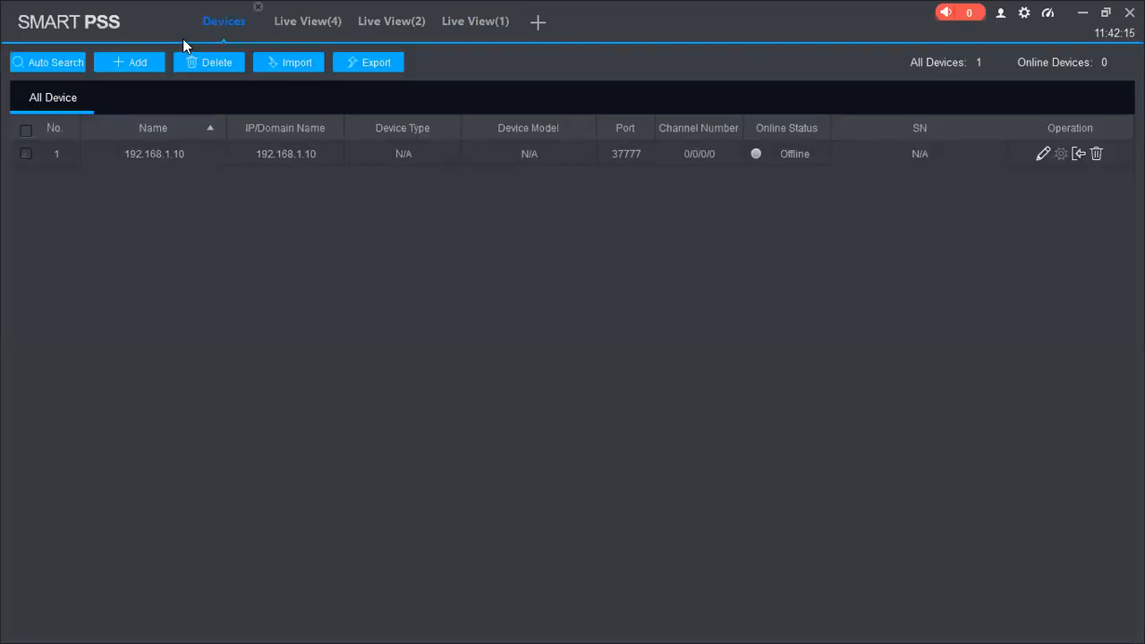
click(33, 66)
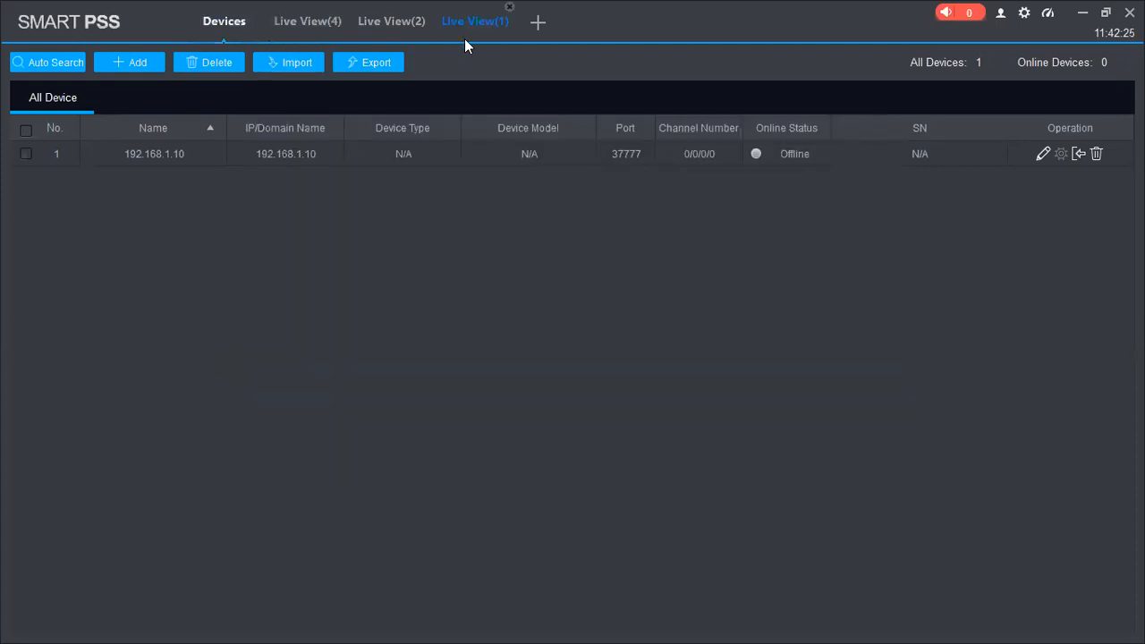
Open Device CFG on a new page and select the device 192.168.1.10 for configuration
click(538, 22)
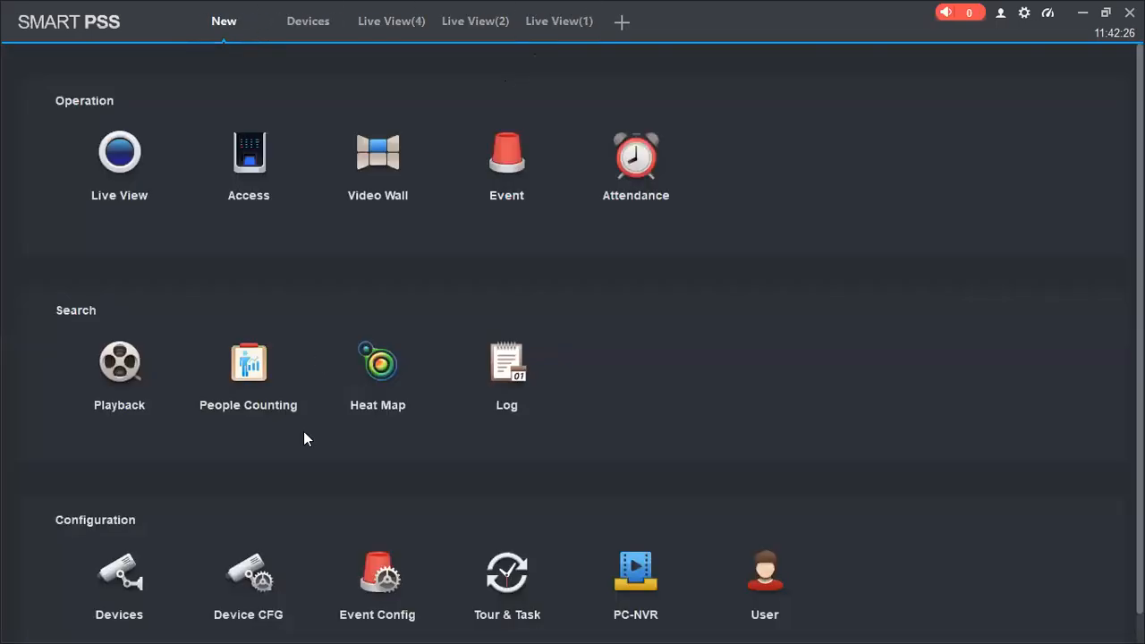
click(265, 624)
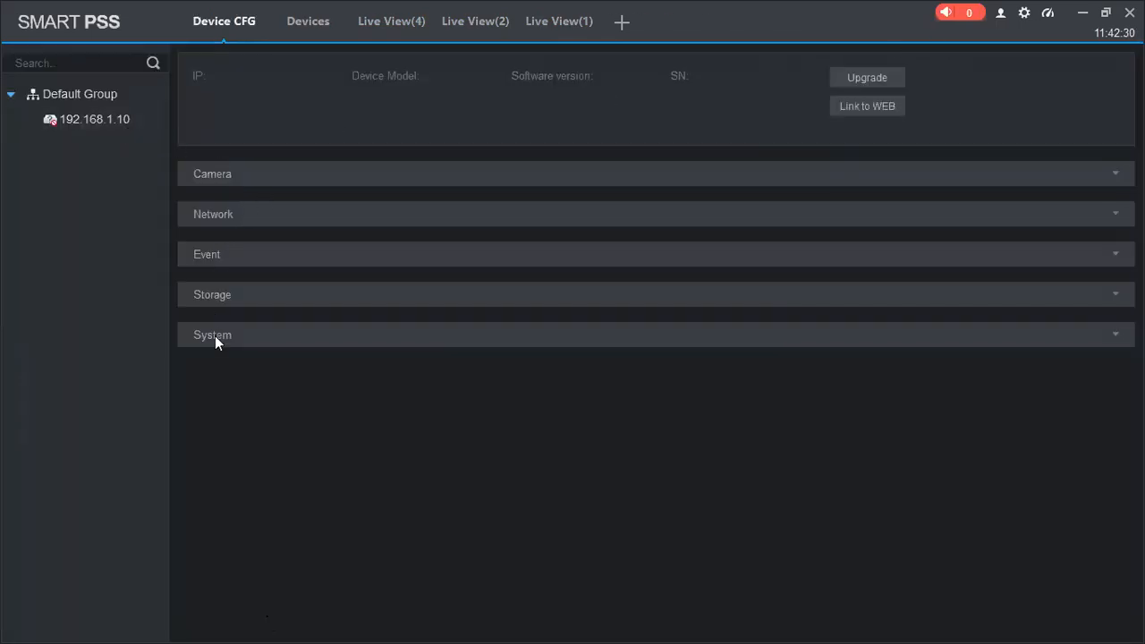
click(86, 119)
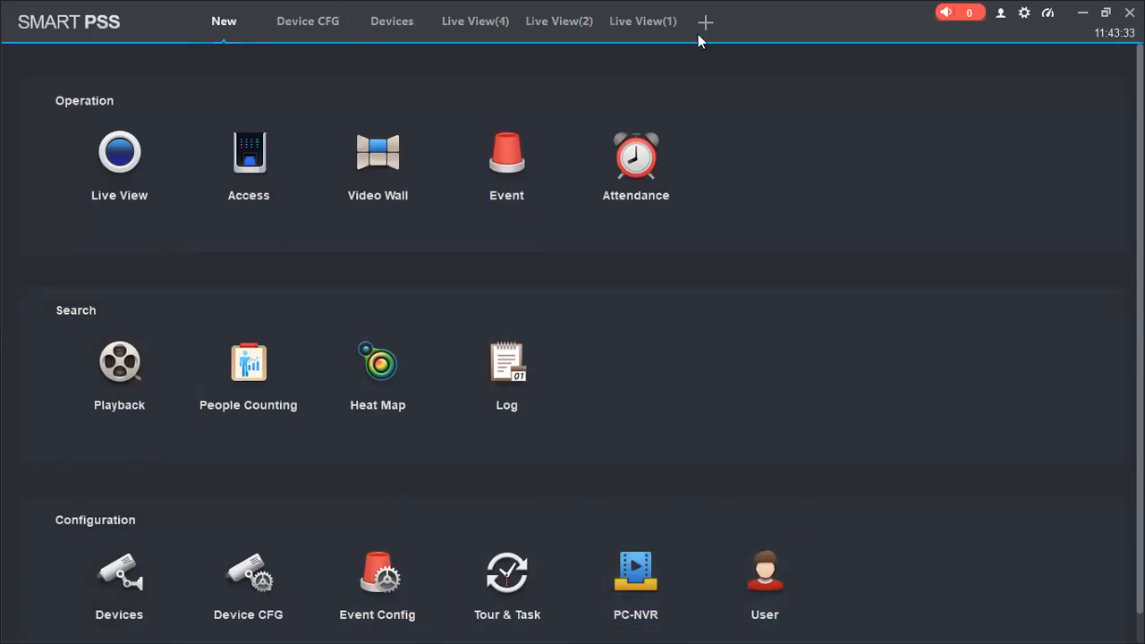
Start a new role in the User module, clearing all menu rights and granting only Live View
click(749, 594)
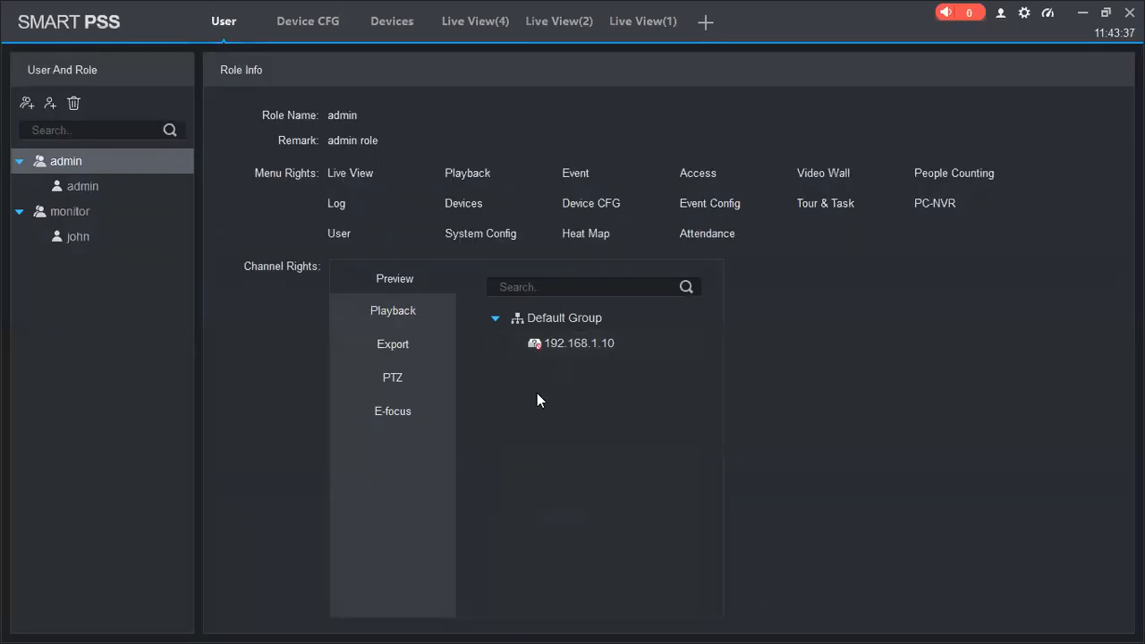
click(27, 104)
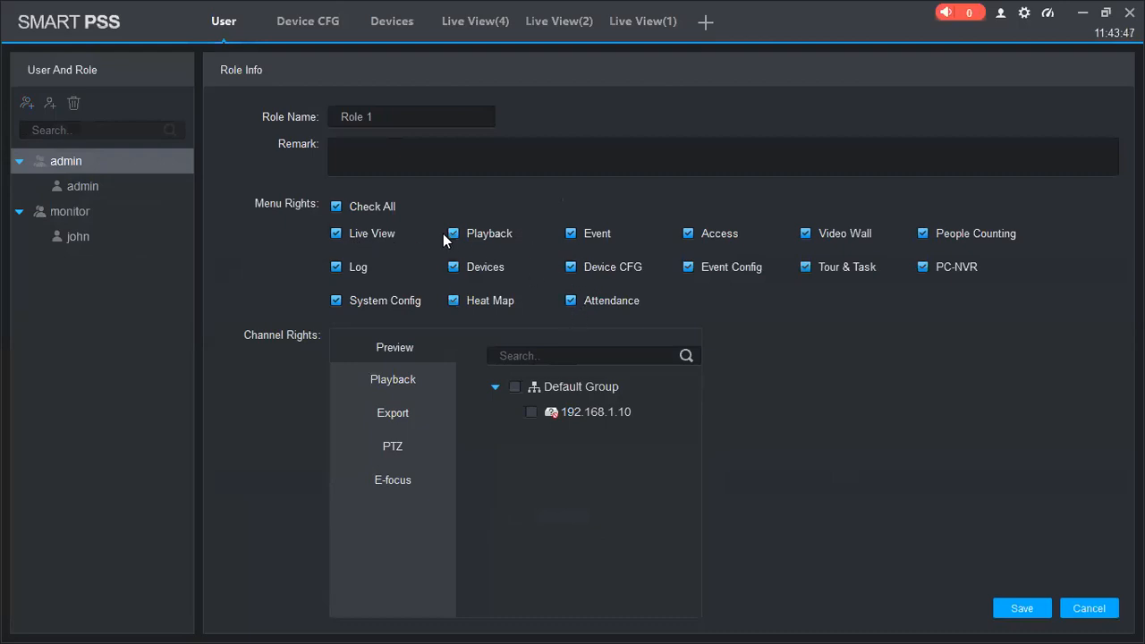
click(338, 207)
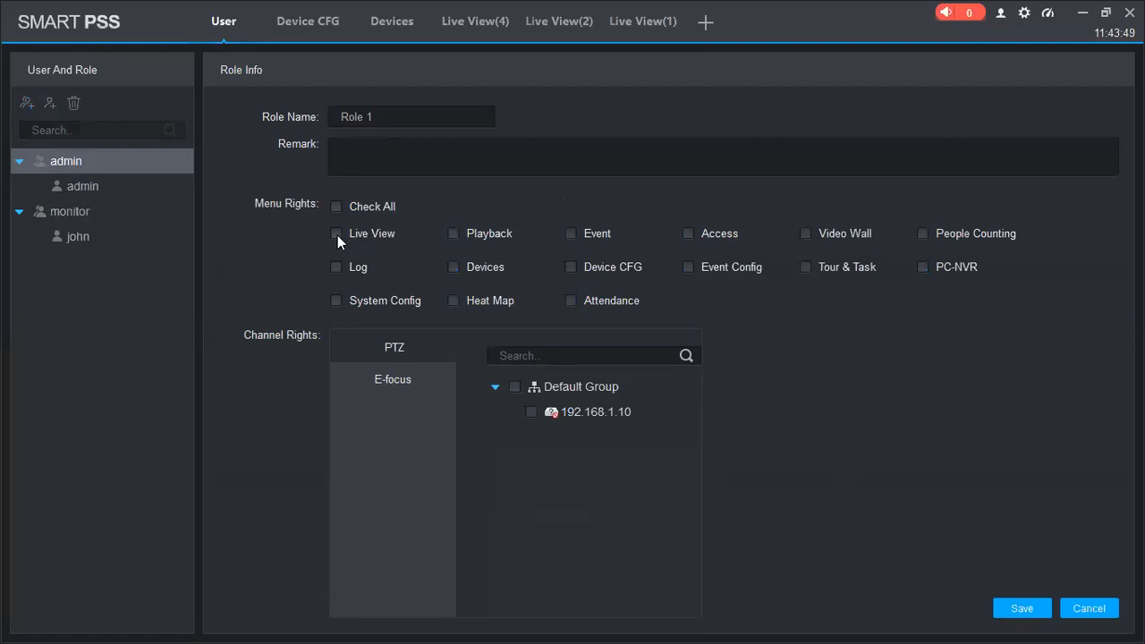
click(337, 234)
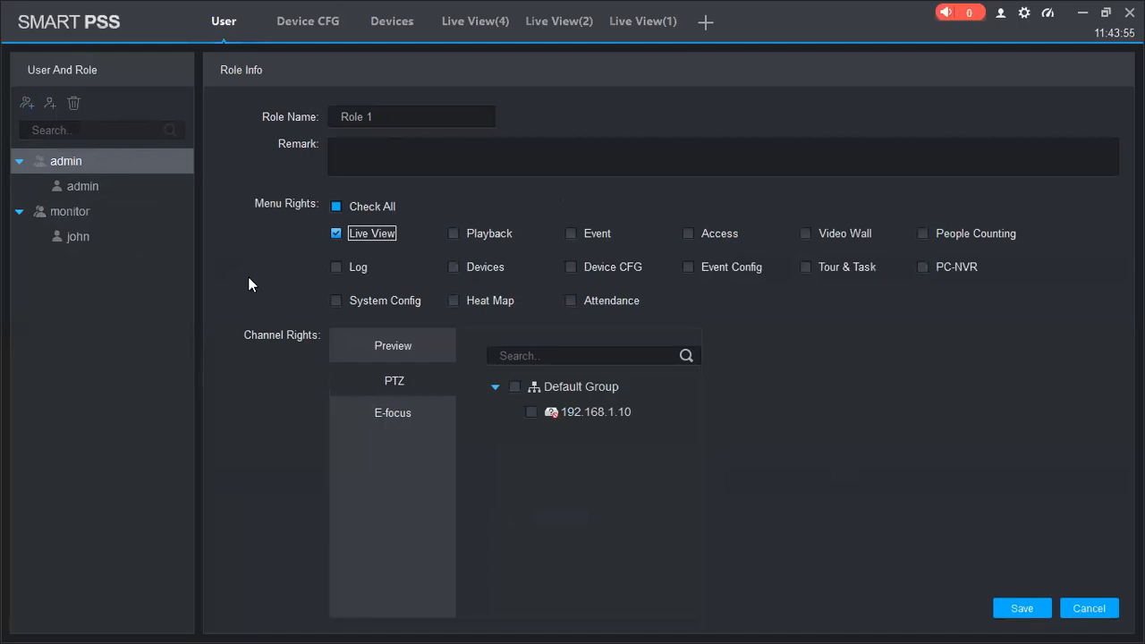
Return from the User module to the Device CFG page and open a new module overview
click(313, 25)
click(220, 39)
click(292, 28)
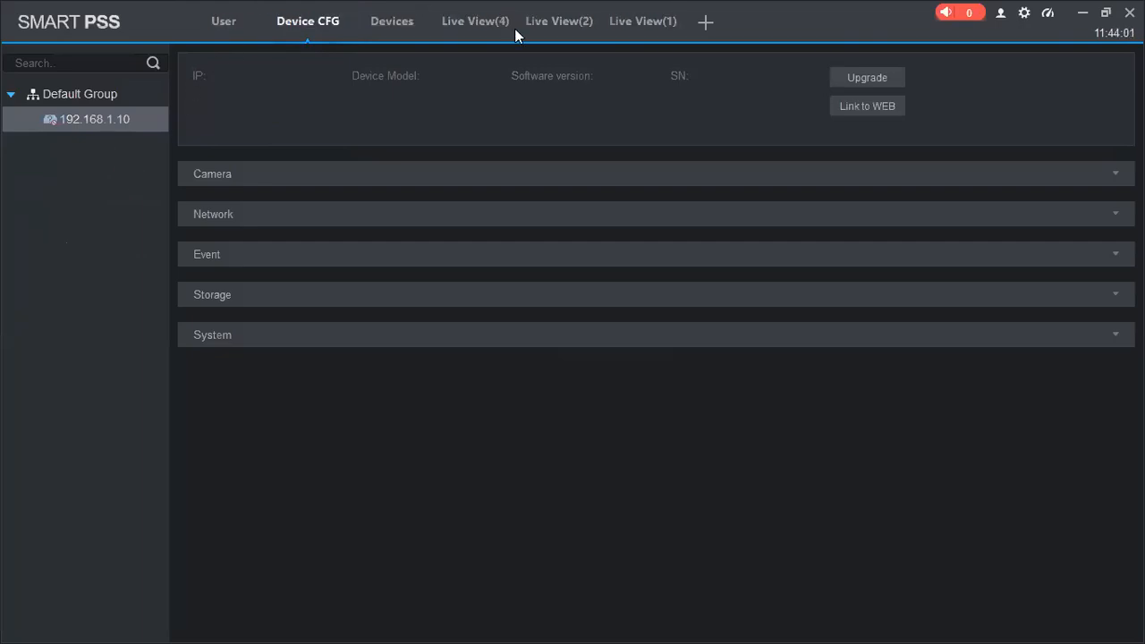
click(704, 22)
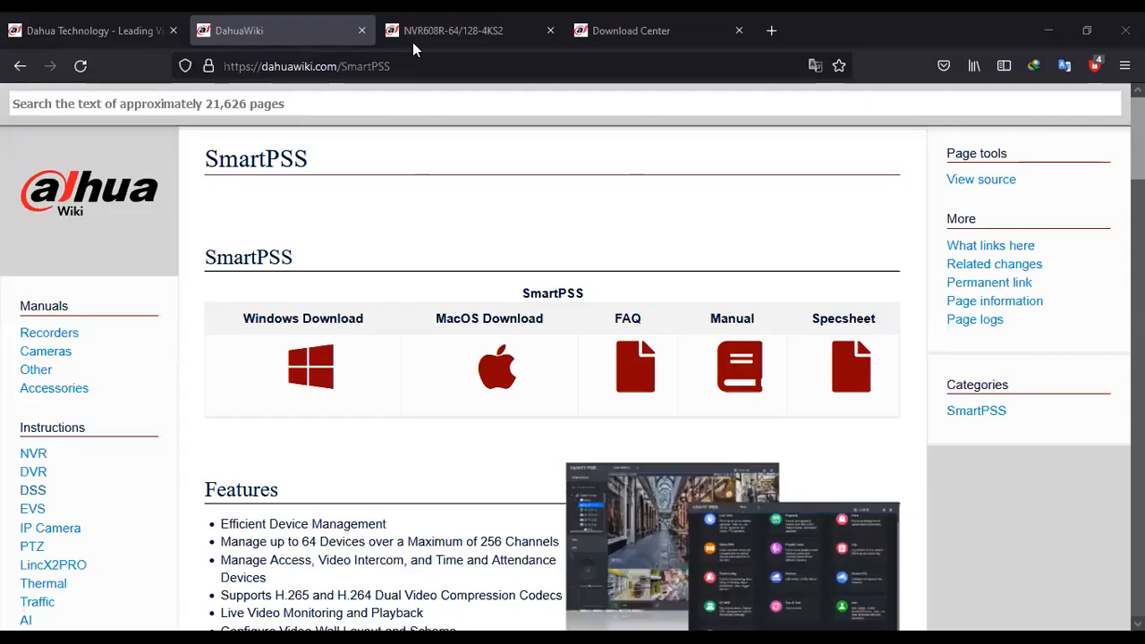
Switch to the browser, open the Download Center on the Dahua website, and look over its firmware, software, brochure and tool categories
click(117, 34)
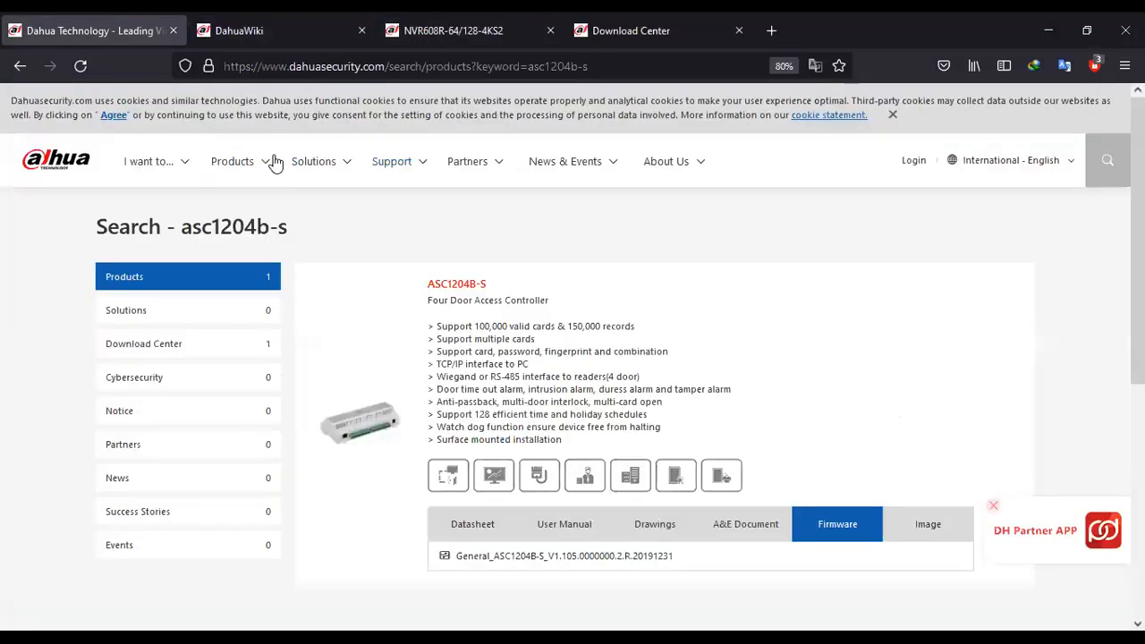
mouse_move(181, 165)
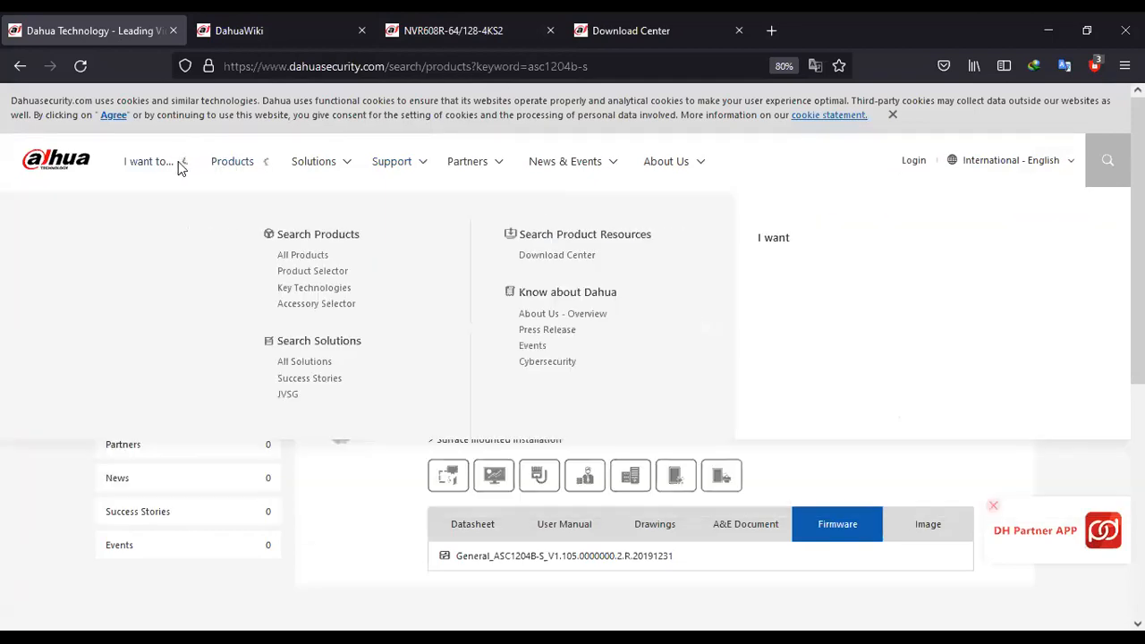
click(556, 257)
scroll(639, 366, down, 5)
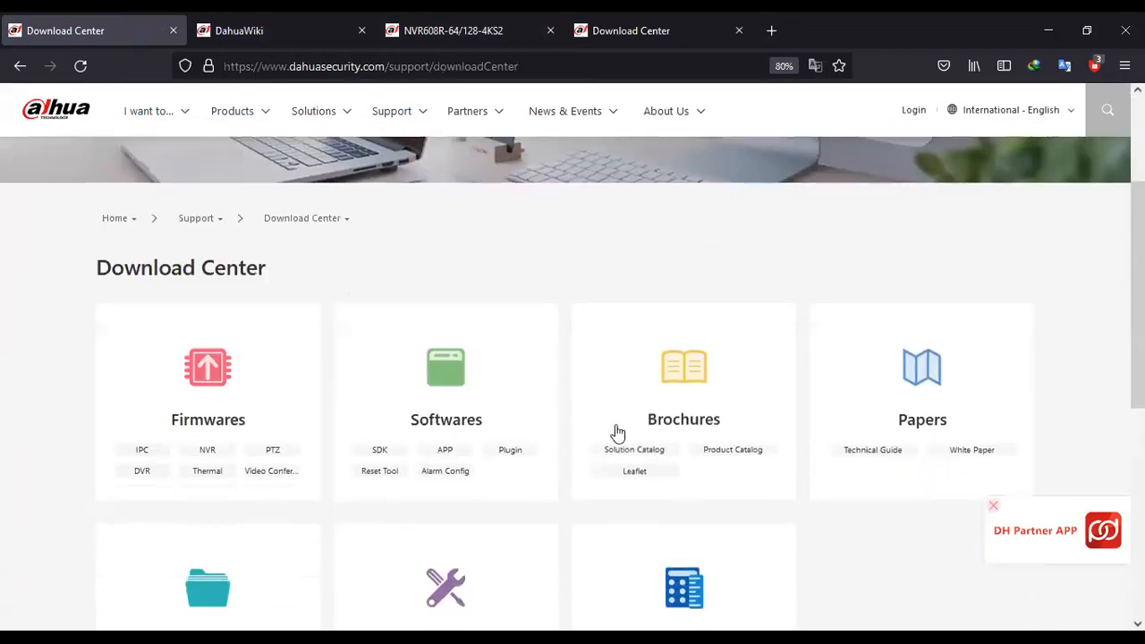
scroll(620, 465, down, 3)
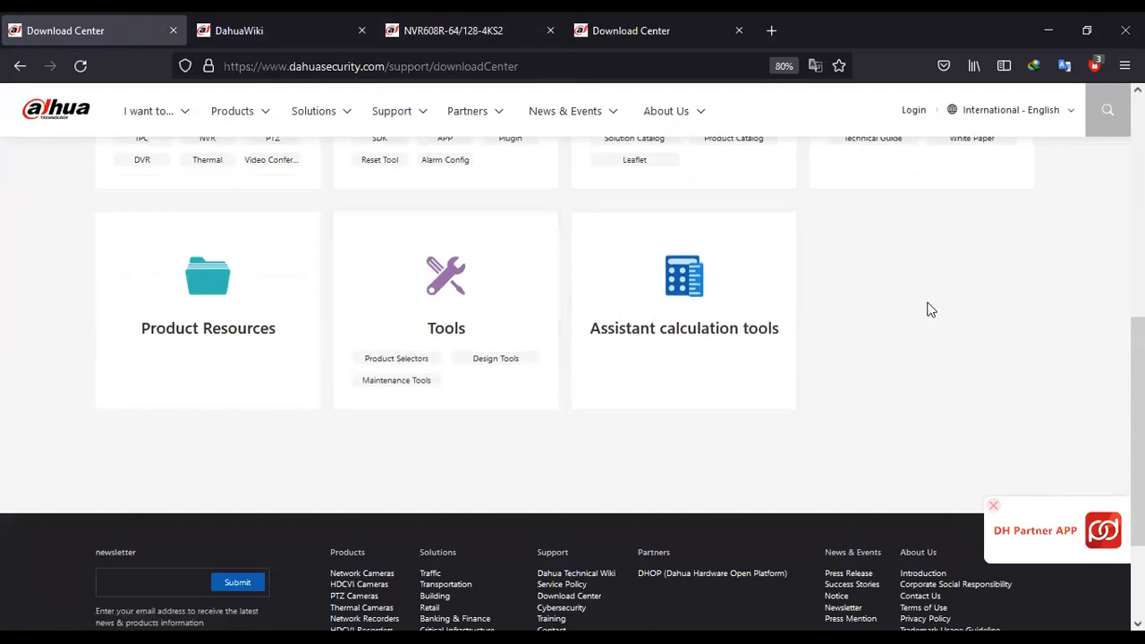
scroll(778, 214, up, 1)
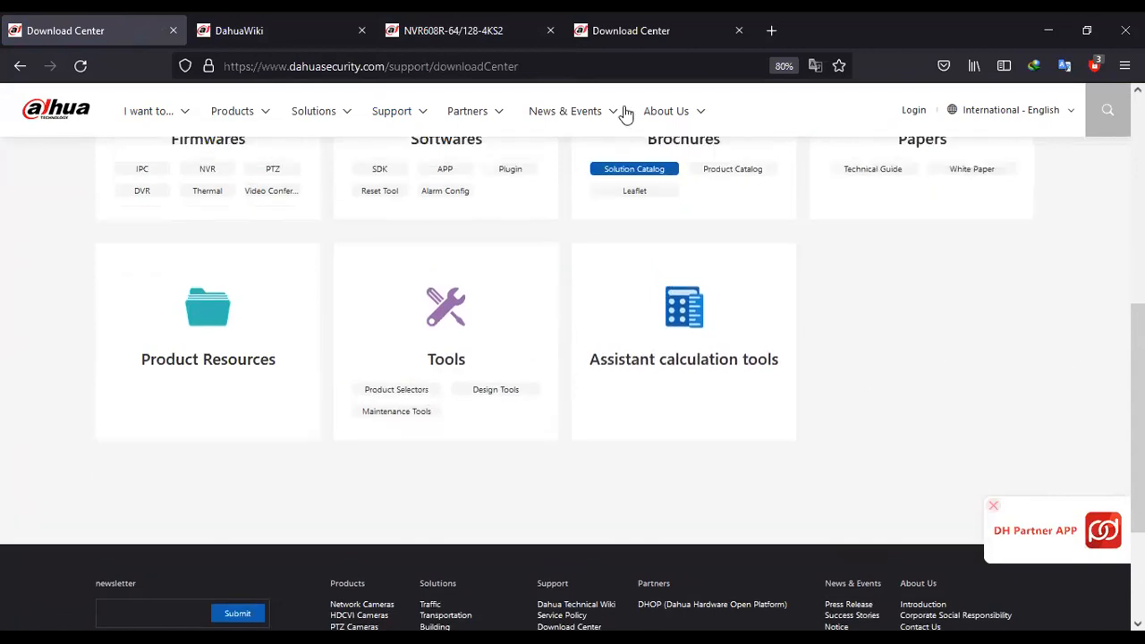
scroll(626, 114, up, 1)
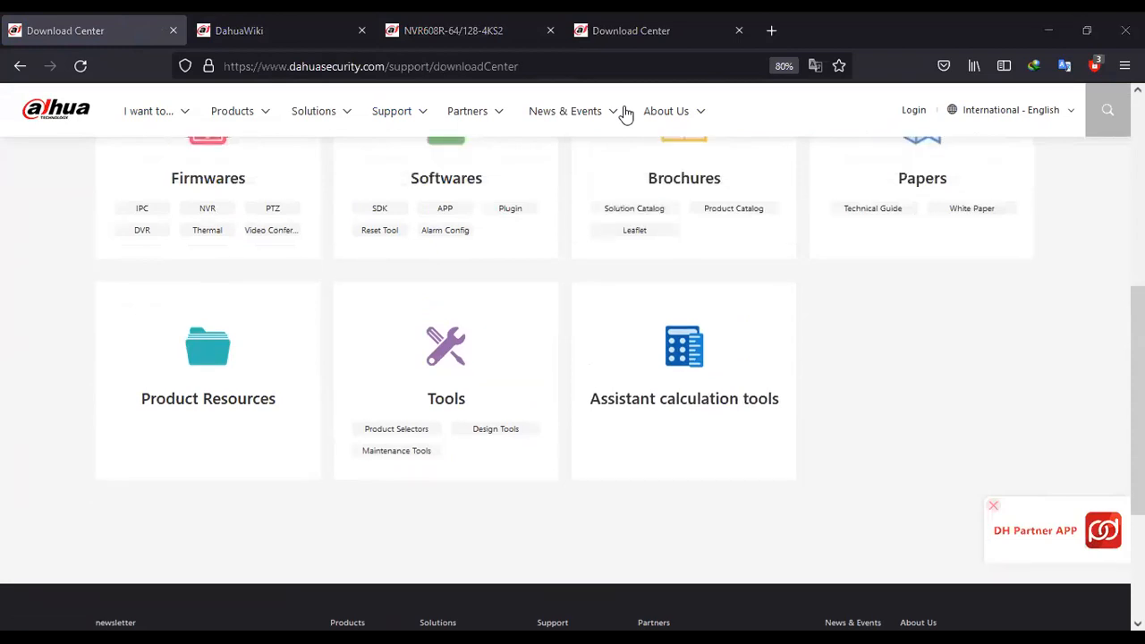